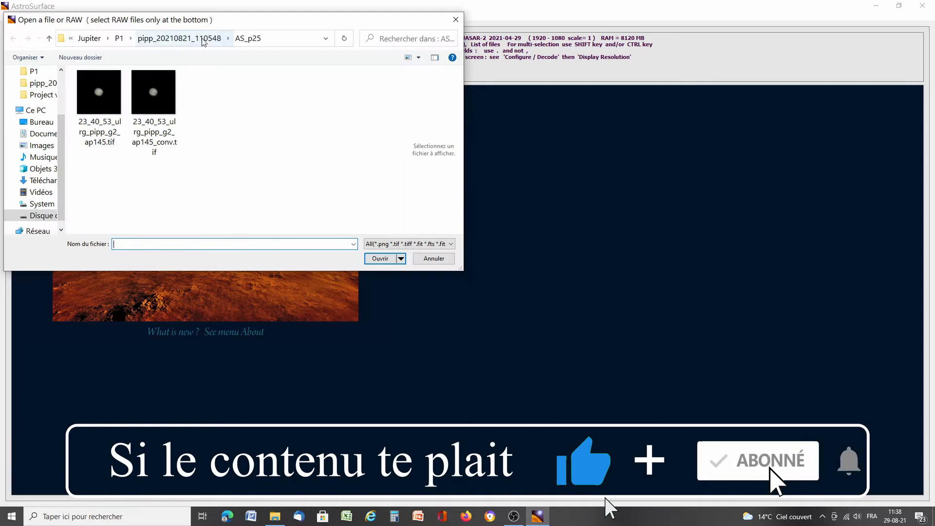
Step: Open the stacked Jupiter image 23_40_53_ulrg_pipp_g2_ap145.tif from the AS_p25 folder
left_click(155, 39)
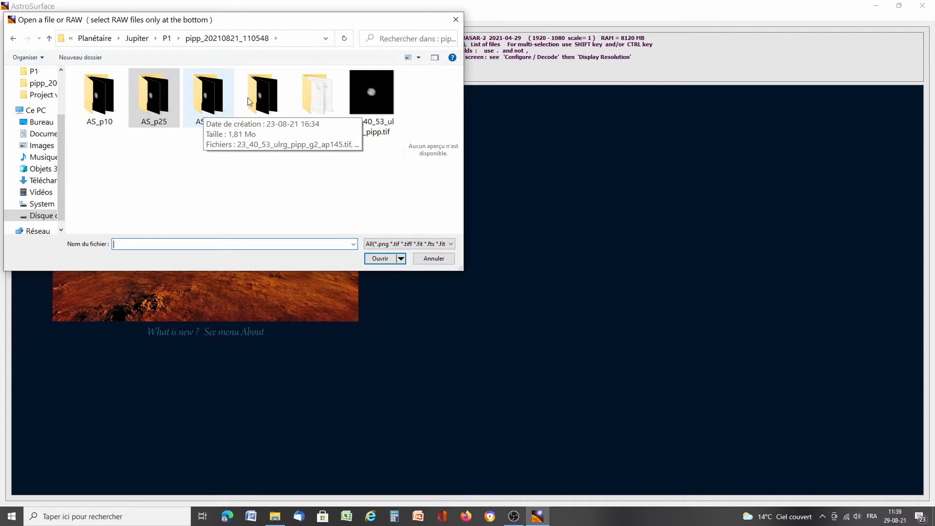
double_click(165, 95)
double_click(86, 93)
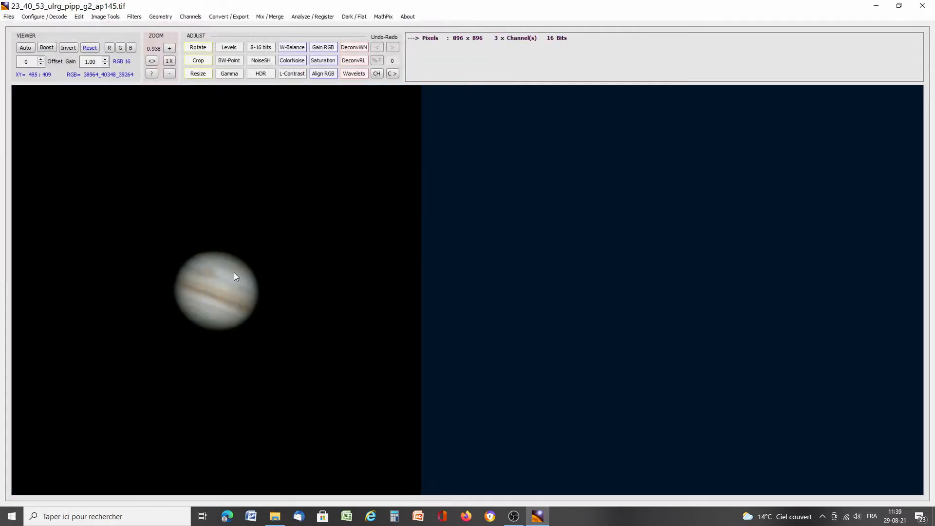
Step: Rotate the Jupiter image with the 180° Up / Down option and apply the rotation
left_click(170, 47)
left_click(171, 48)
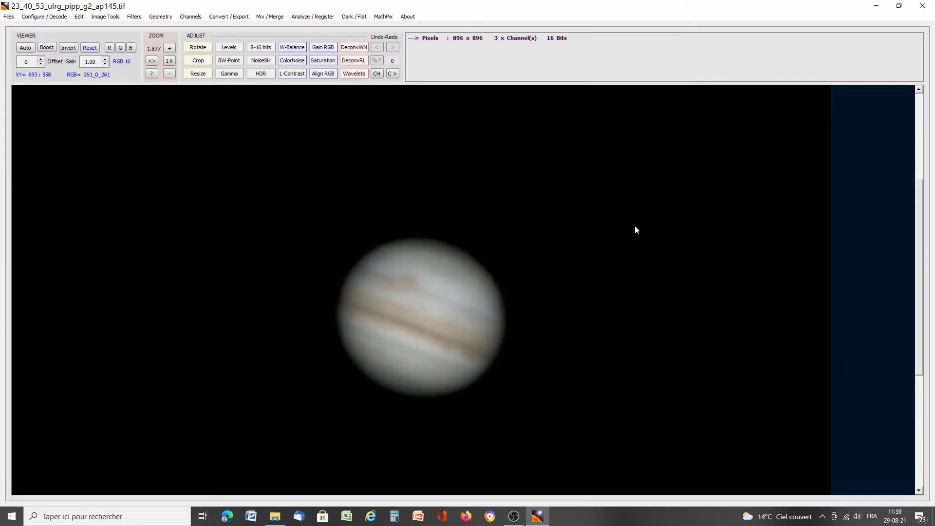
left_click(196, 48)
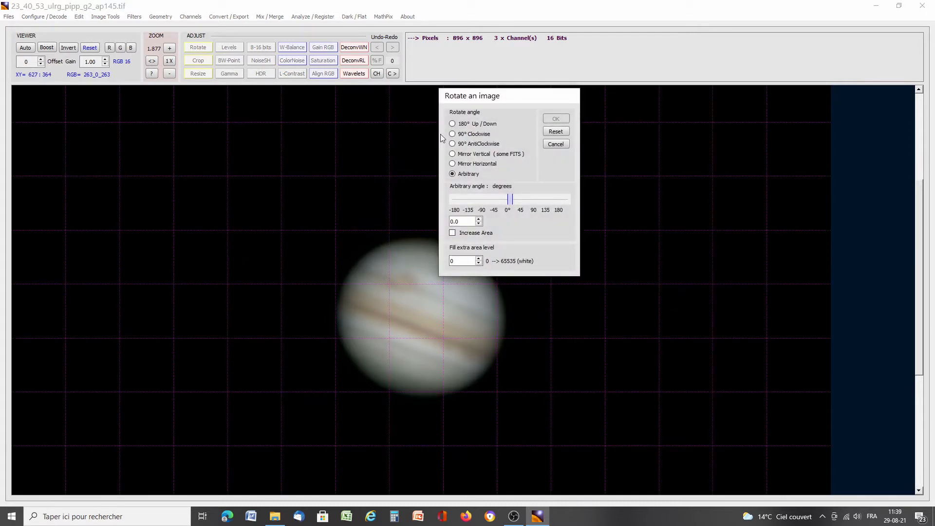
left_click(459, 125)
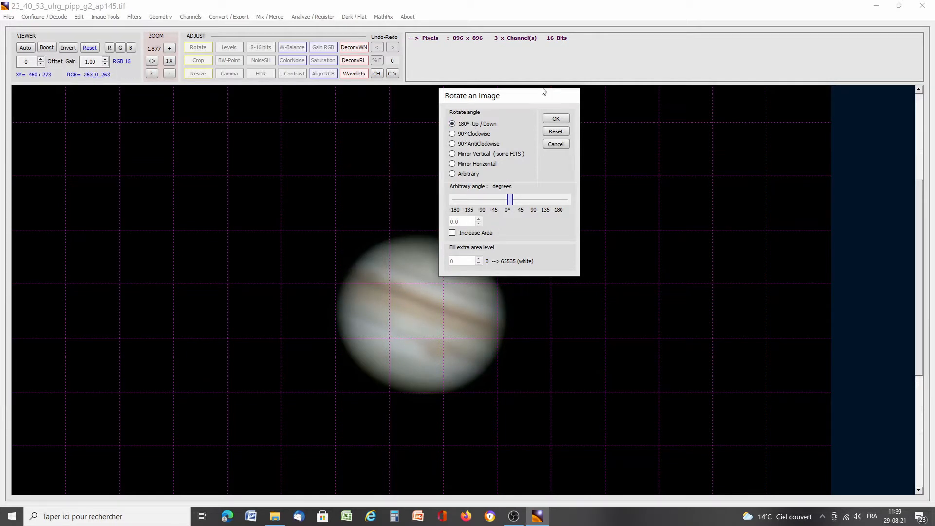
left_click(556, 119)
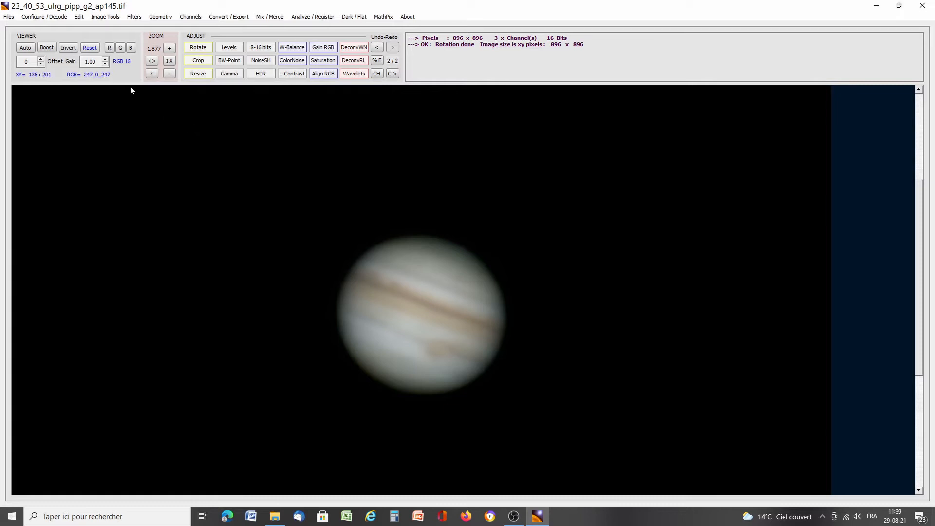
Step: Stretch the image levels using the AUTO method and apply the adjustment
left_click(112, 18)
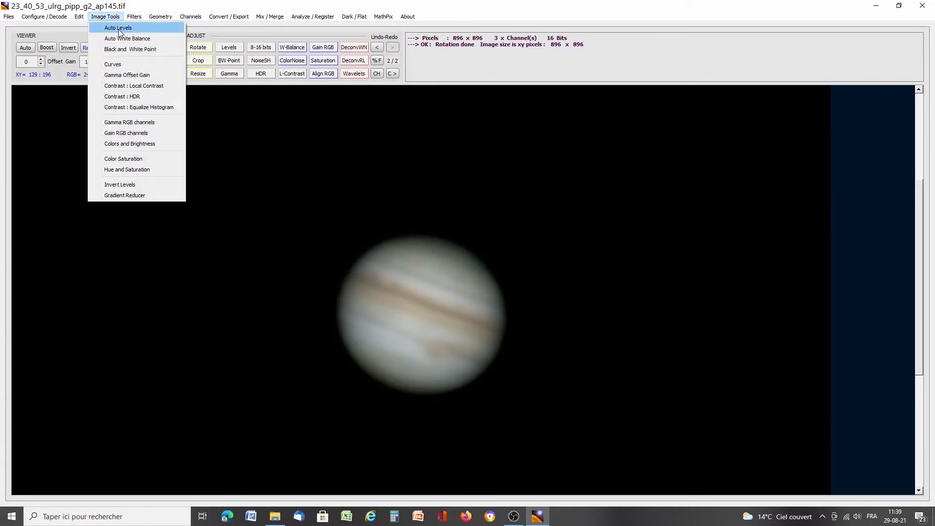
left_click(118, 28)
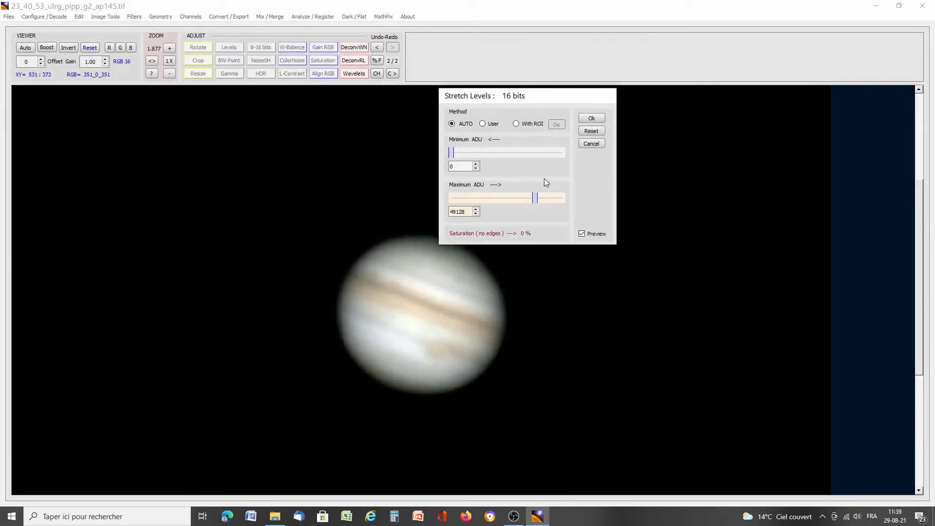
mouse_move(534, 198)
left_mouse_down()
mouse_move(547, 200)
mouse_move(529, 193)
left_mouse_up()
left_click(588, 132)
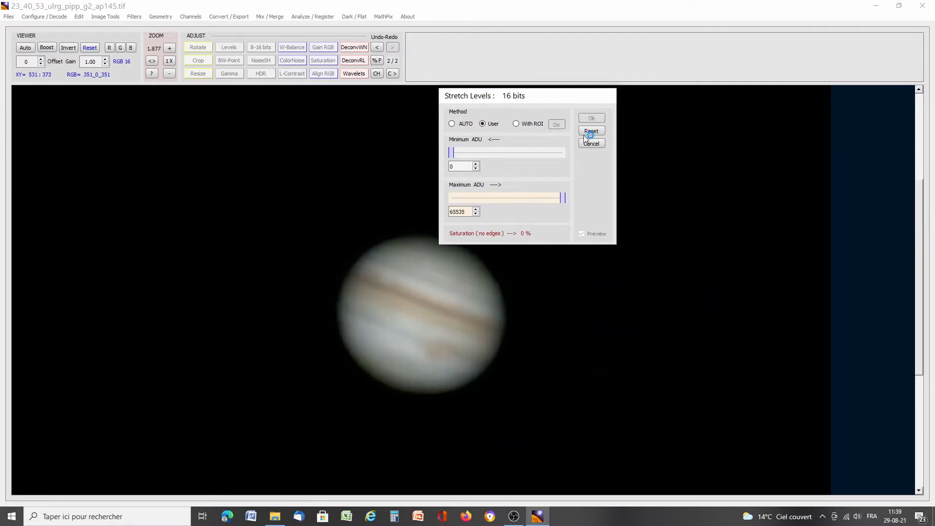
left_click(458, 126)
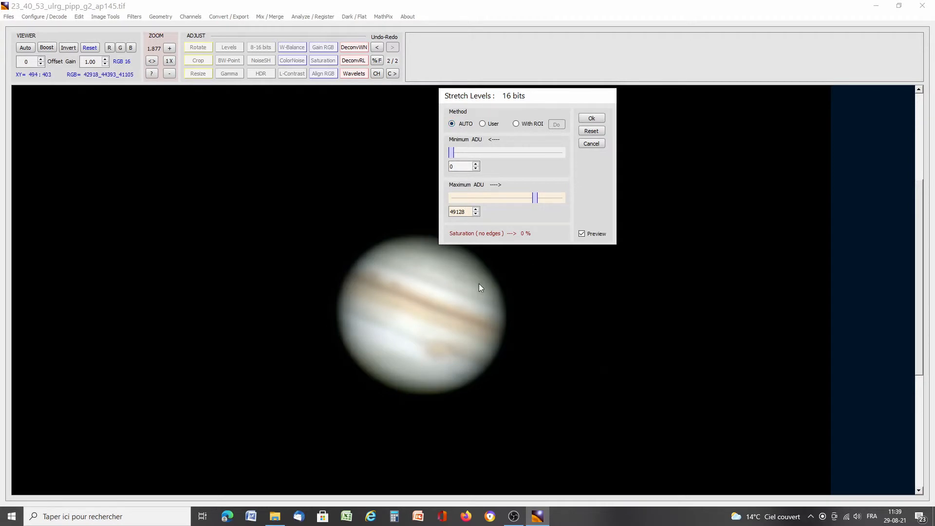
left_click(594, 119)
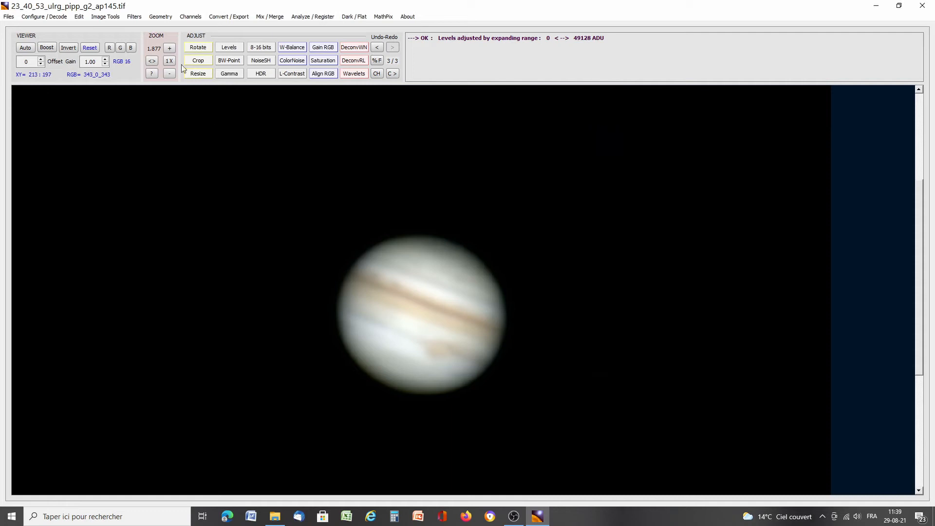
Step: Apply Auto White Balance to the whole image with the default 90% strength and 100% brightness
left_click(133, 18)
mouse_move(111, 18)
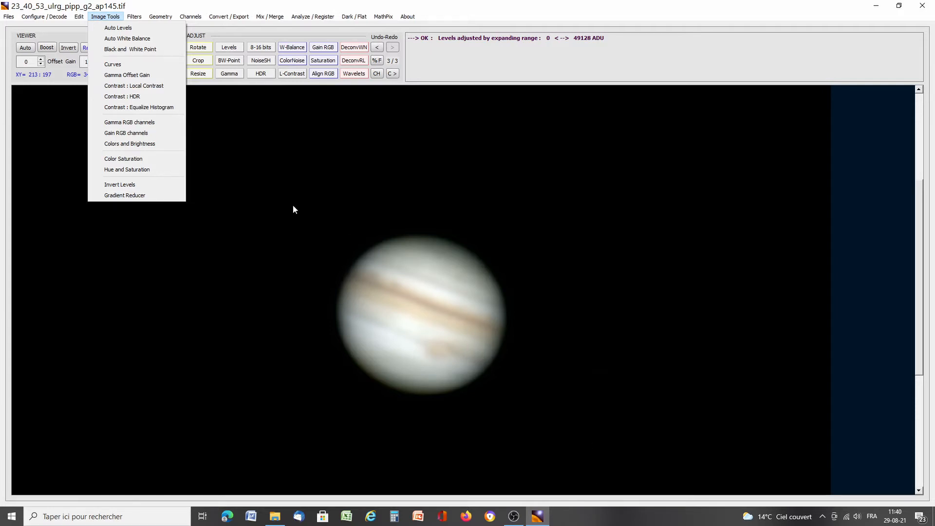
left_click(141, 42)
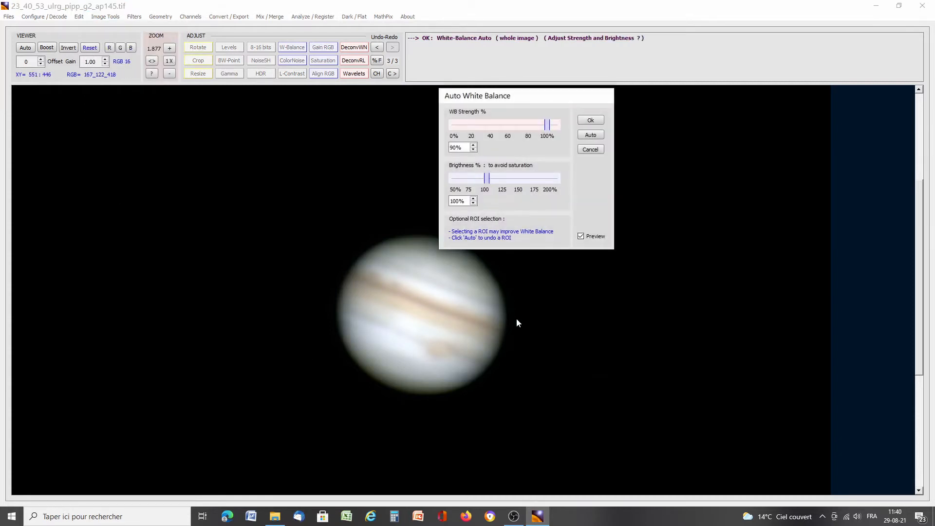
left_click(591, 121)
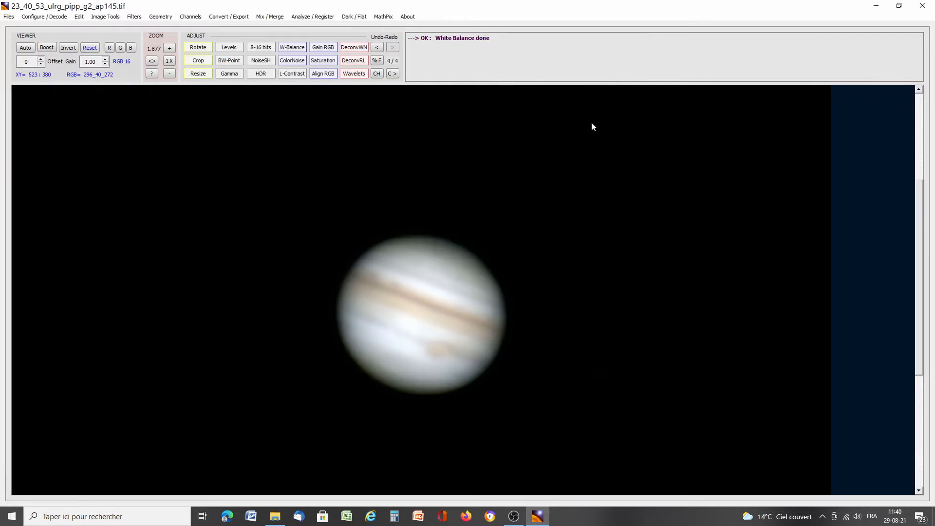
Step: Adjust the image contrast with the Local Contrast method at strength 10
left_click(100, 17)
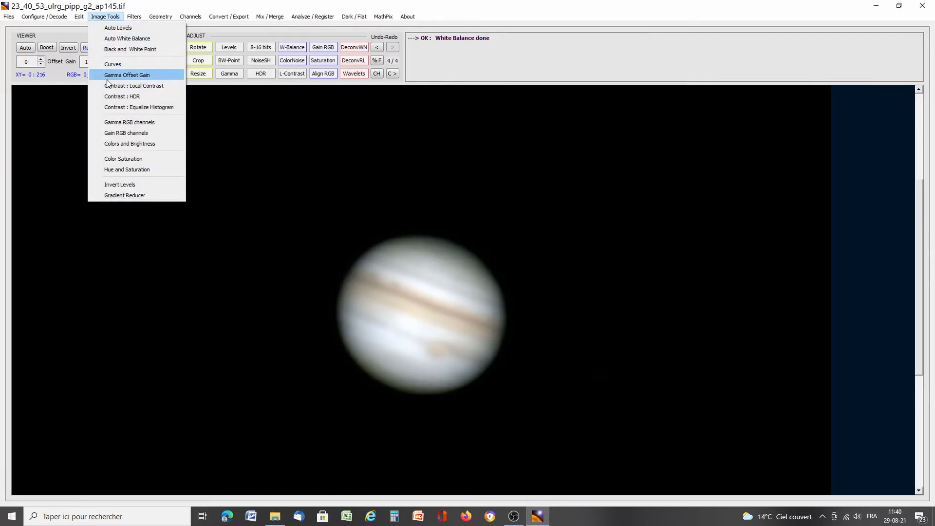
left_click(154, 107)
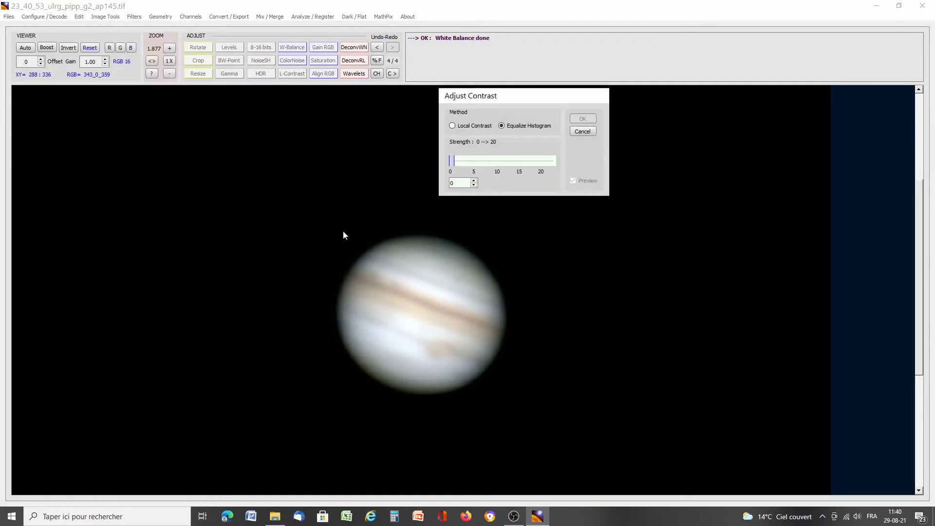
left_click(465, 128)
left_click_drag(456, 160, 574, 170)
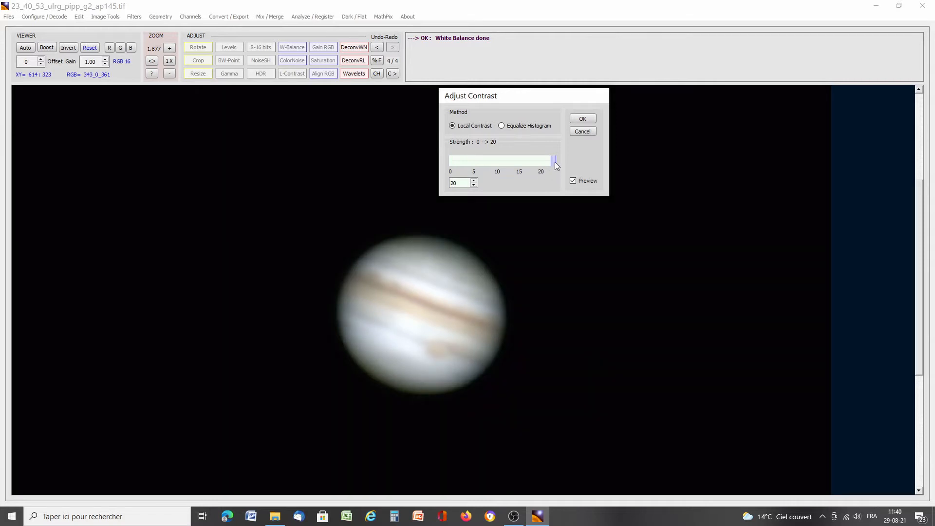
left_click_drag(556, 165, 421, 153)
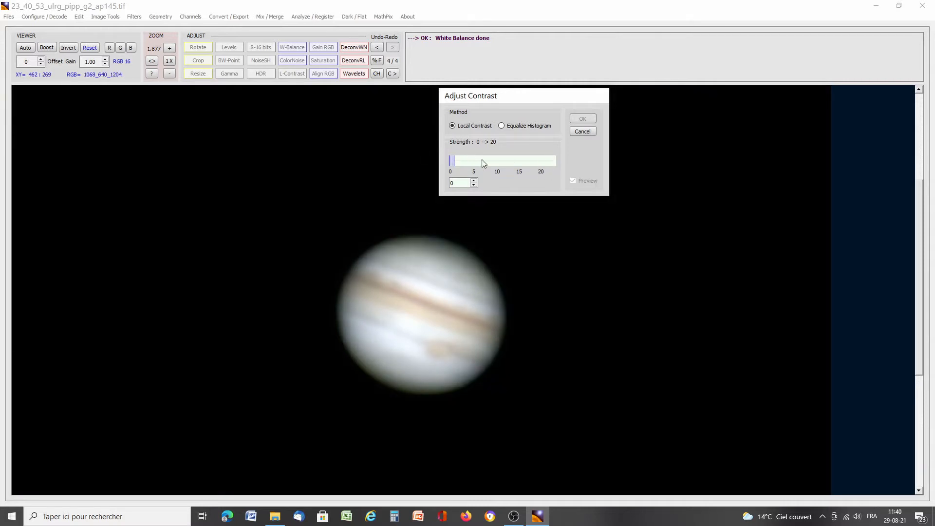
left_click_drag(453, 161, 503, 164)
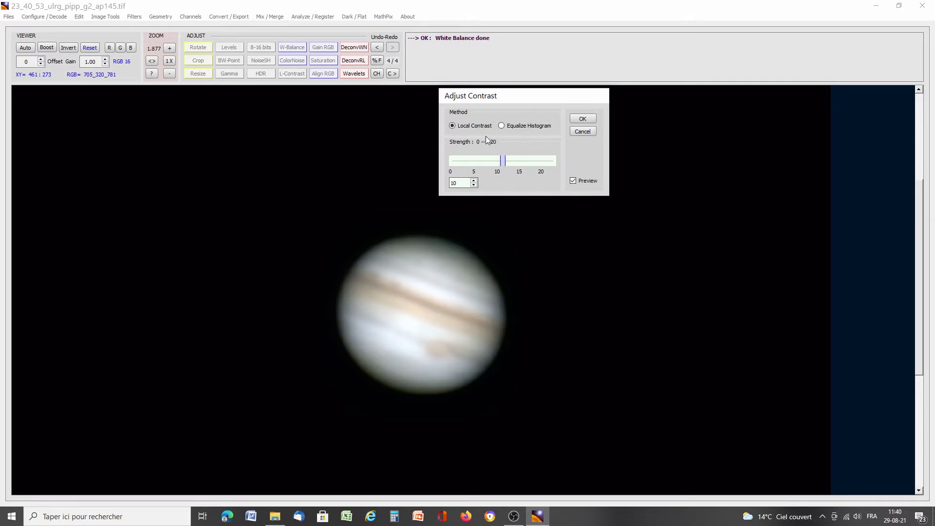
left_click(577, 122)
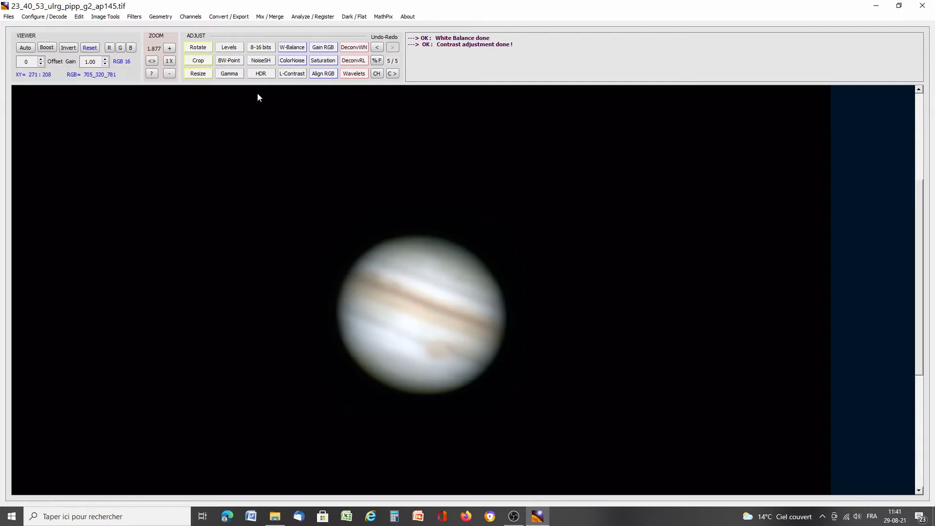
Step: Start a Wiener deconvolution of the image and move its dialog clear of the planet
left_click(133, 18)
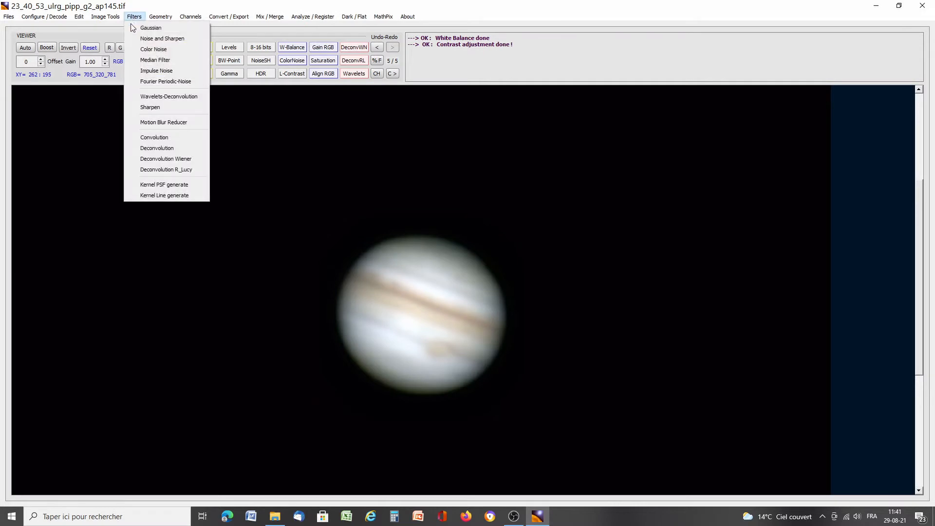
left_click(182, 160)
left_click_drag(531, 97, 118, 99)
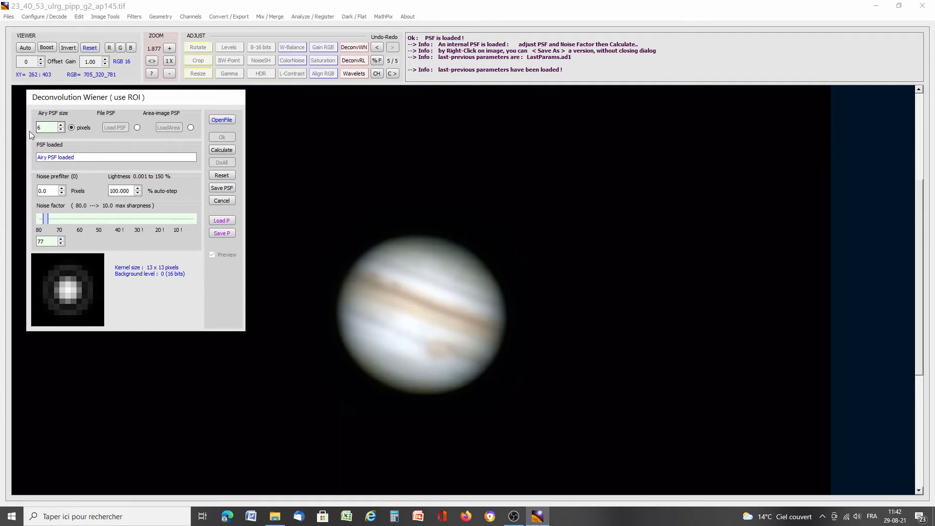
Step: Lower the Airy PSF size to 3 pixels and raise it back to 6 pixels
left_click(49, 128)
left_click(61, 188)
left_click(61, 193)
left_click(60, 194)
left_click(60, 194)
left_click(61, 130)
left_click(61, 129)
left_click(61, 130)
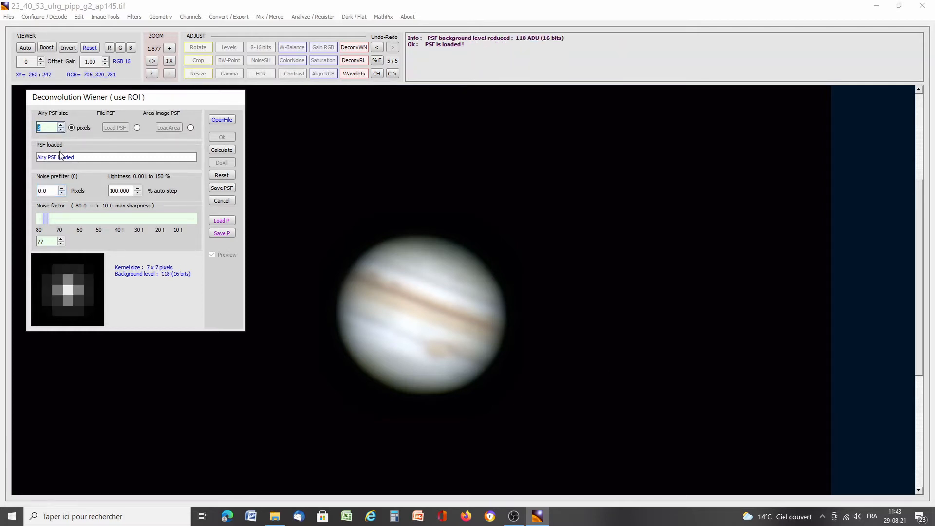
left_click(62, 194)
left_click(61, 129)
left_click(62, 124)
left_click(61, 125)
left_click(62, 125)
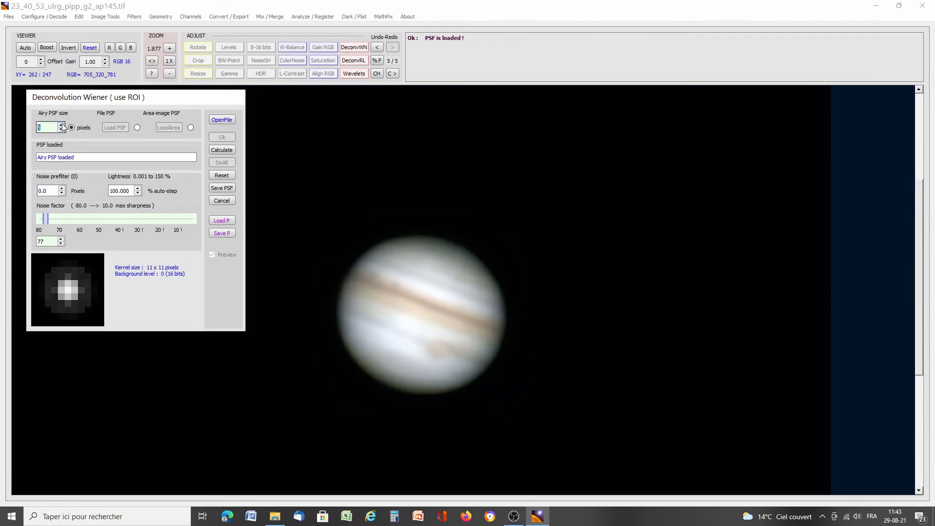
left_click(61, 125)
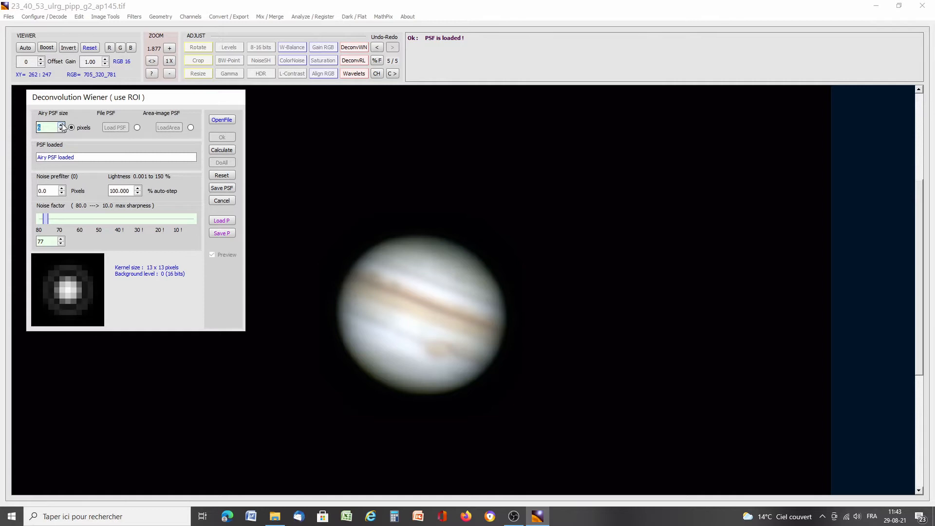
Step: Calculate a Wiener deconvolution preview with the 6-pixel Airy PSF on a region of interest around Jupiter
left_click(220, 151)
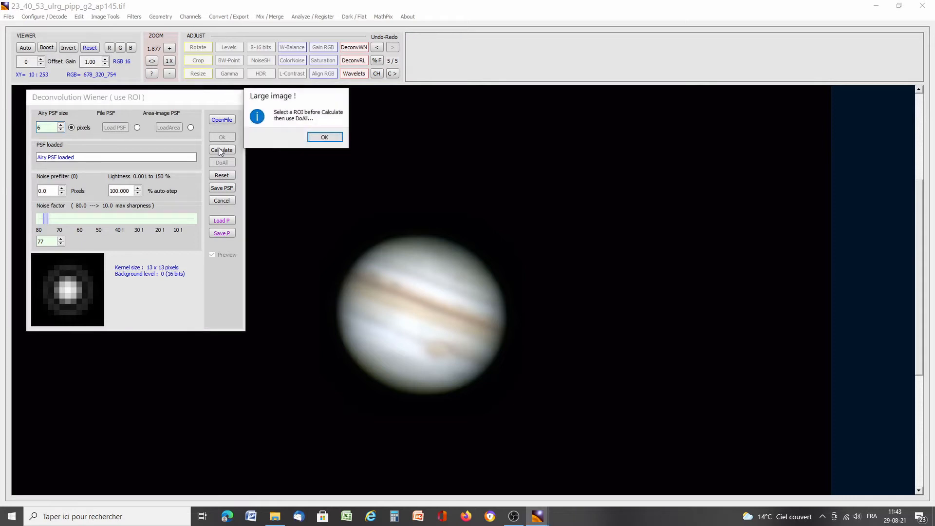
left_click(325, 139)
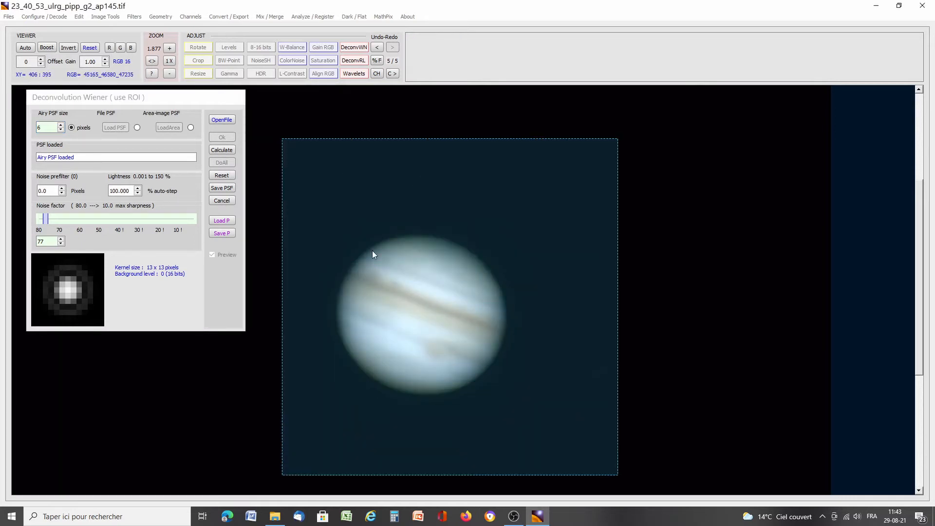
left_click(224, 151)
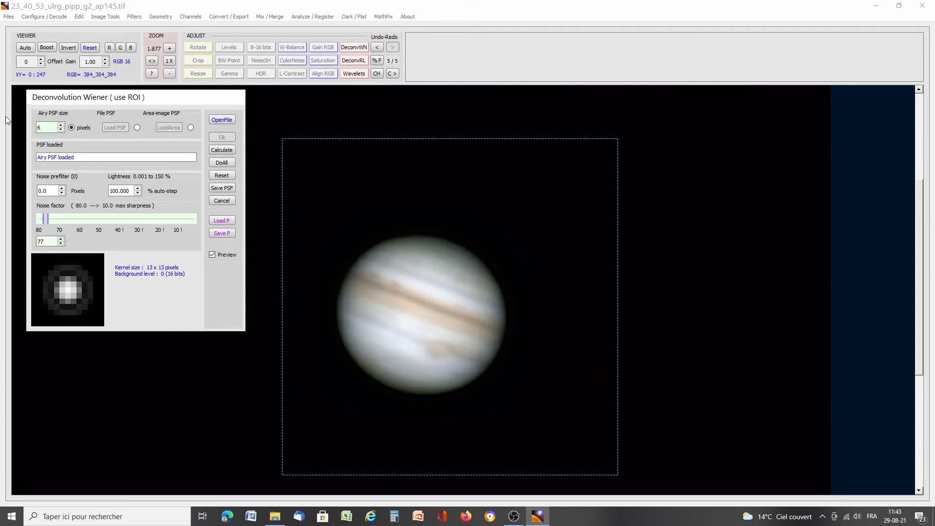
Step: Try an Airy PSF size of 12 pixels and recalculate the deconvolution preview
left_click(62, 126)
left_click(61, 126)
left_click(61, 126)
left_click(61, 126)
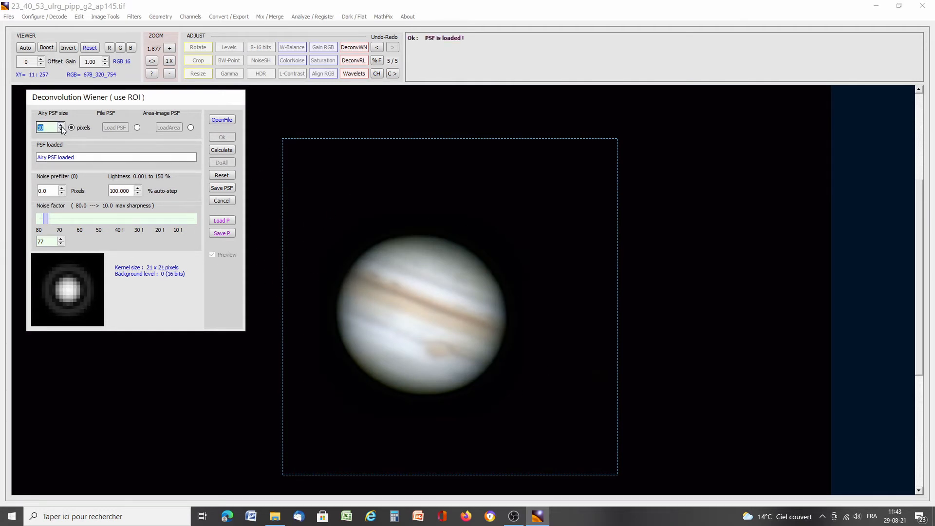
left_click(62, 126)
left_click(61, 125)
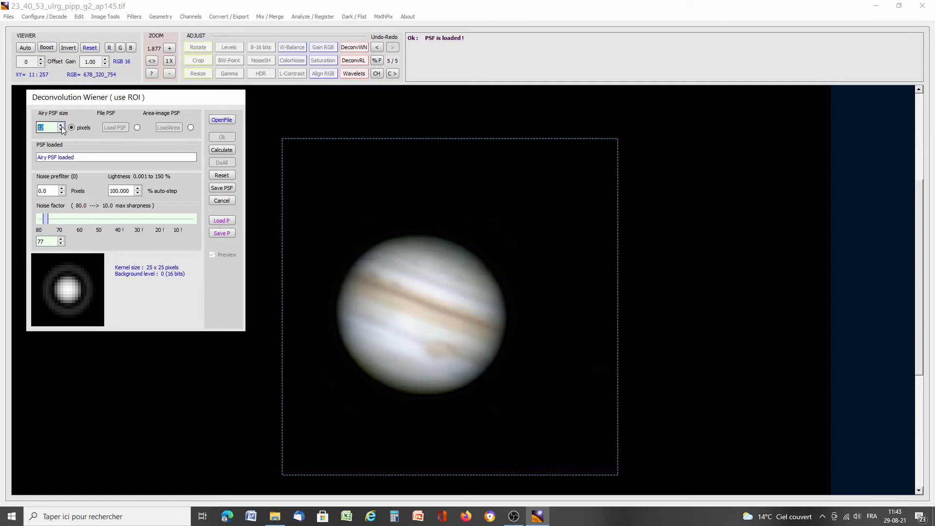
left_click(221, 151)
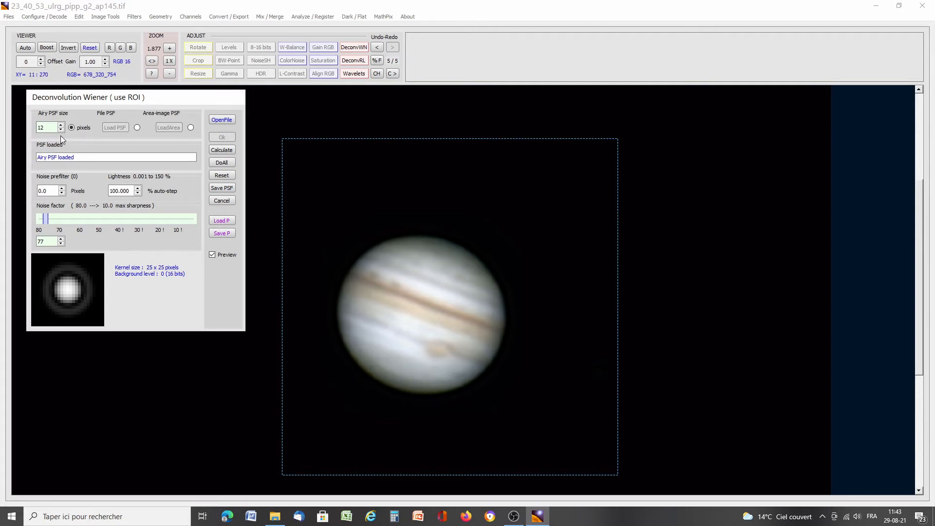
Step: Set the Airy PSF size to 7 pixels, recalculate, and apply the Wiener deconvolution to the entire image
scroll(57, 133, "down", 5)
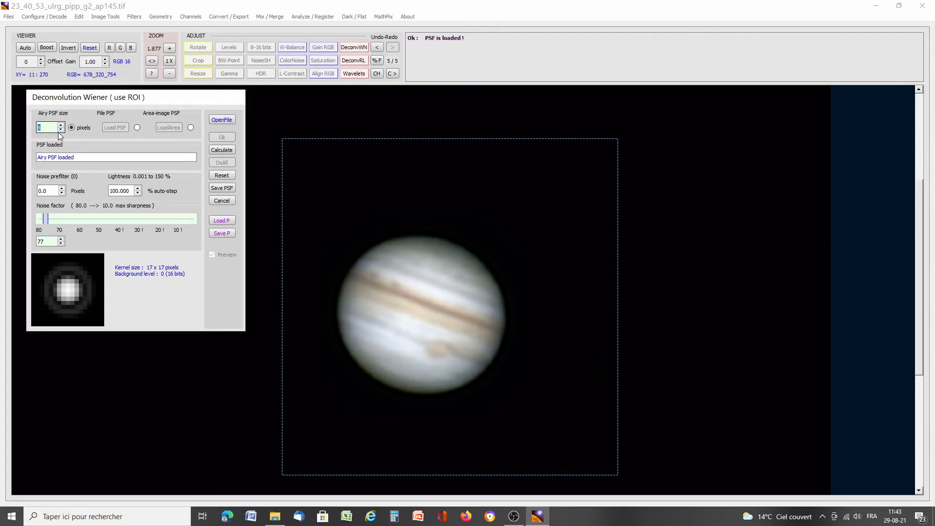
left_click(221, 152)
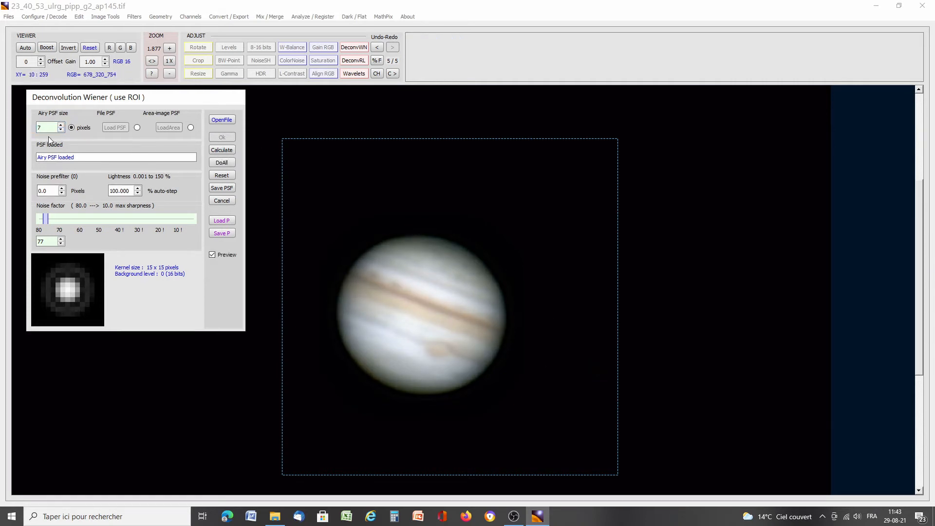
left_click(222, 163)
left_click(225, 137)
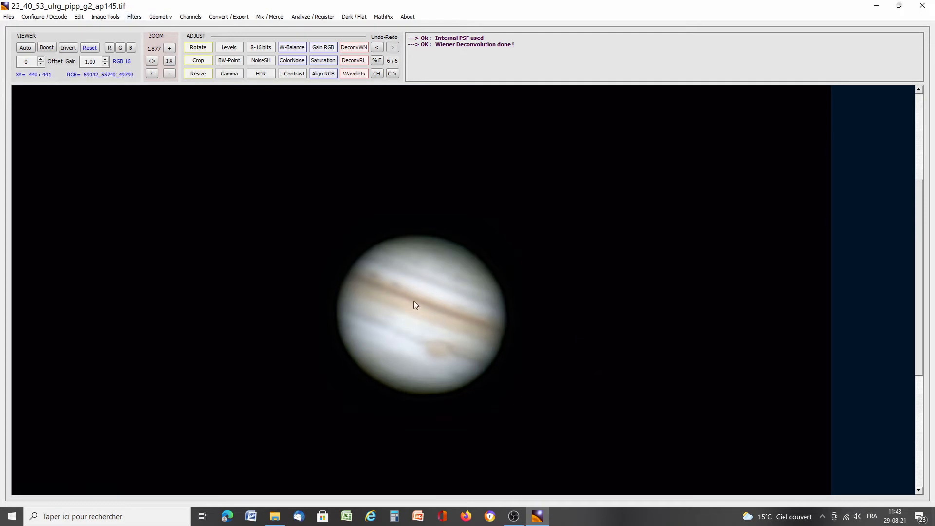
Step: Start the Wavelets tool, reset its loaded parameters and mark a region of interest around Jupiter
left_click(355, 74)
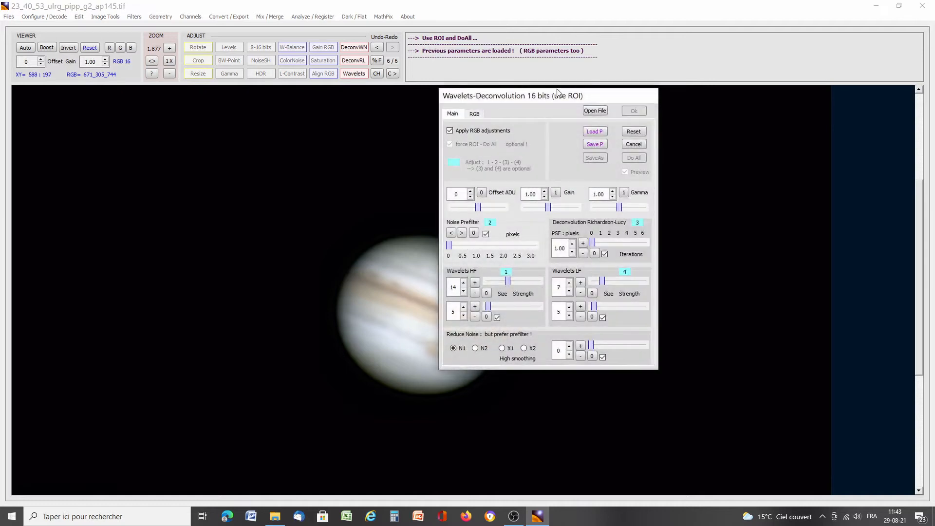
left_click_drag(525, 100, 115, 63)
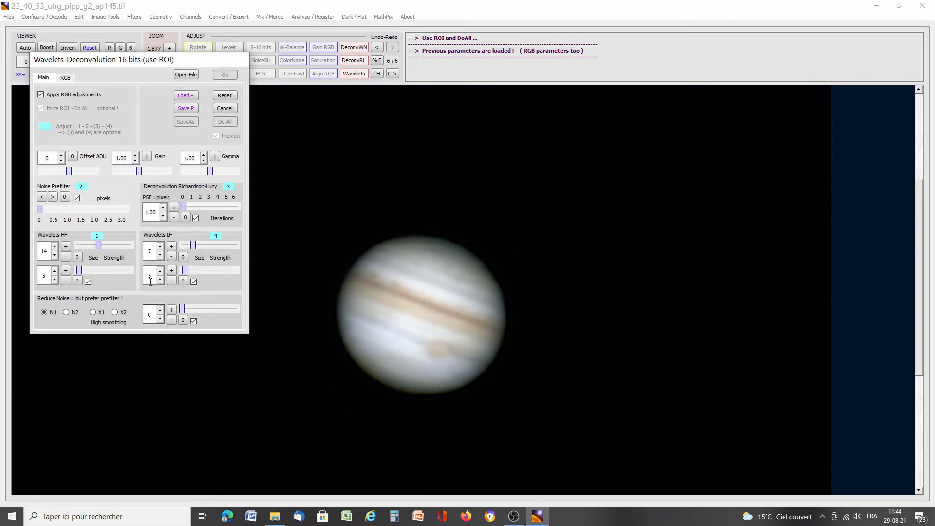
left_click(234, 96)
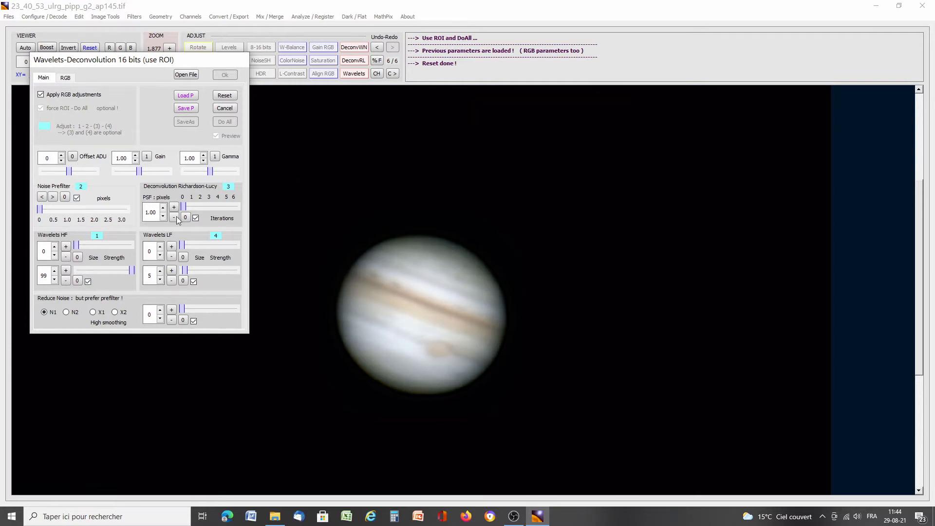
left_click_drag(296, 180, 655, 481)
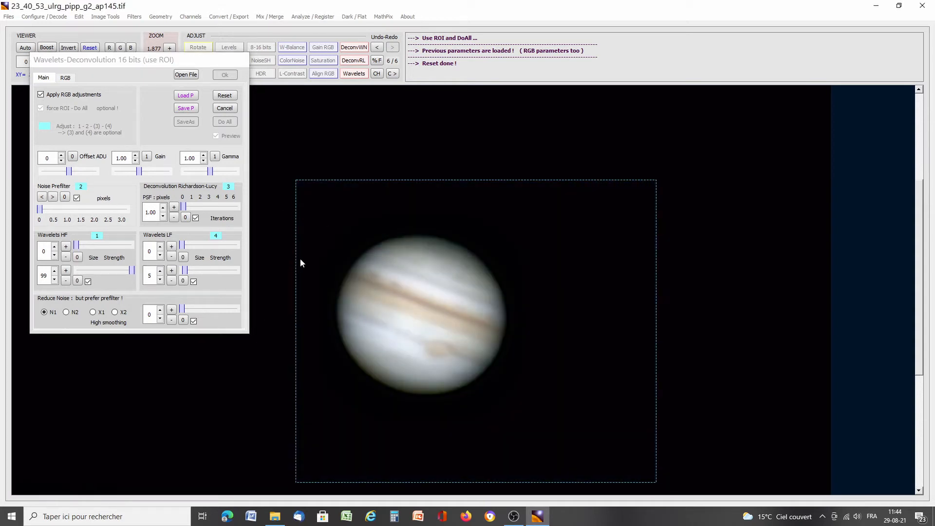
Step: Set the Wavelets HF size to 7 and its strength to 20 while previewing the result on the enlarged planet
left_click(78, 244)
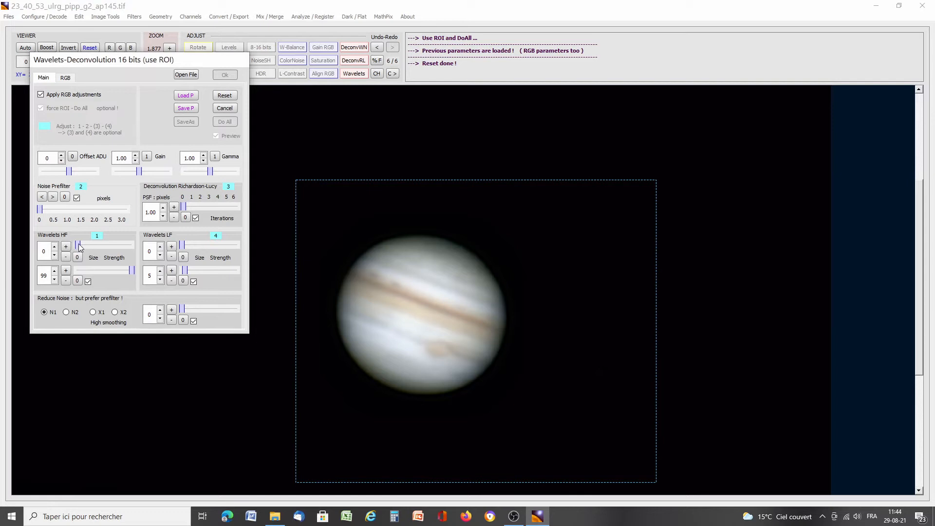
left_click_drag(88, 245, 89, 245)
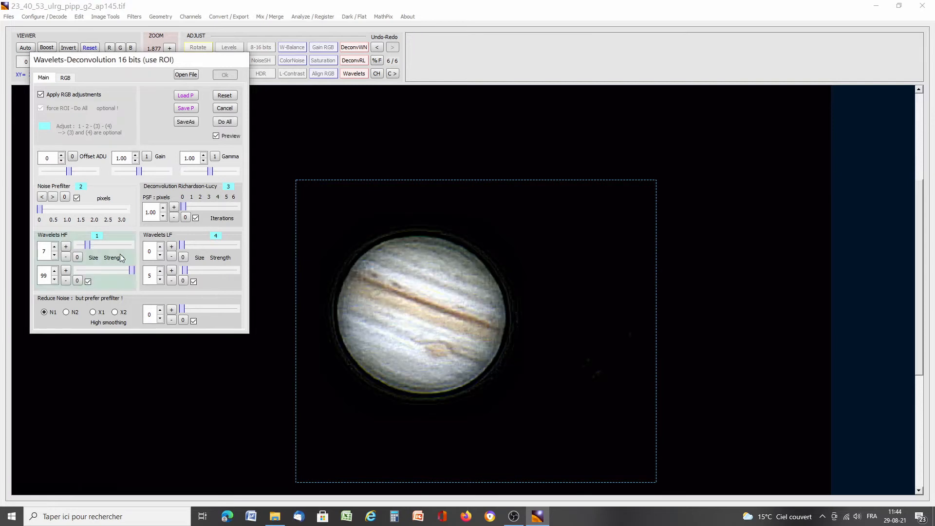
left_click_drag(131, 267, 80, 269)
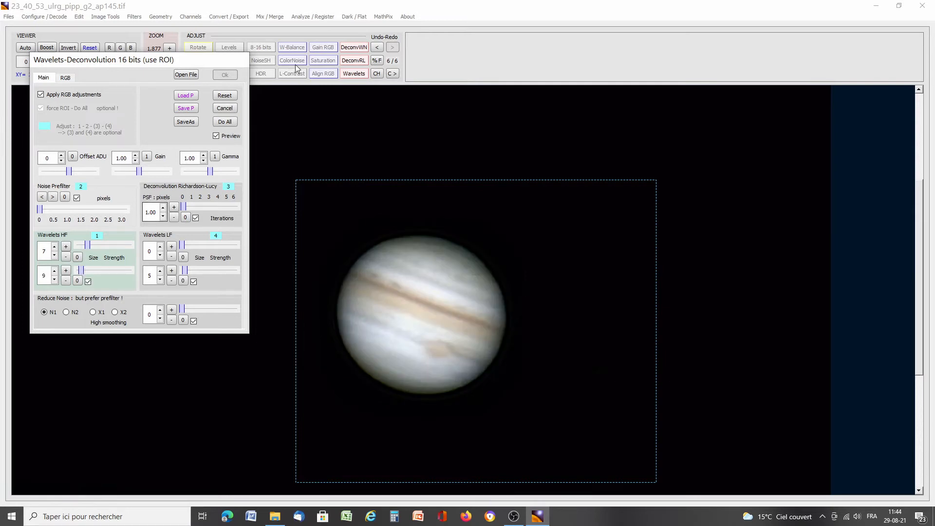
left_click(170, 48)
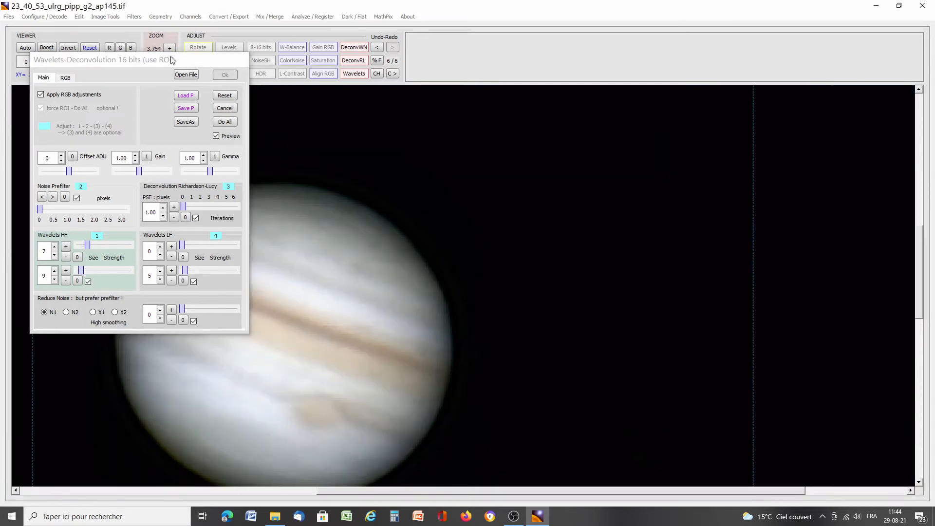
left_click(83, 272)
left_click_drag(92, 246, 86, 271)
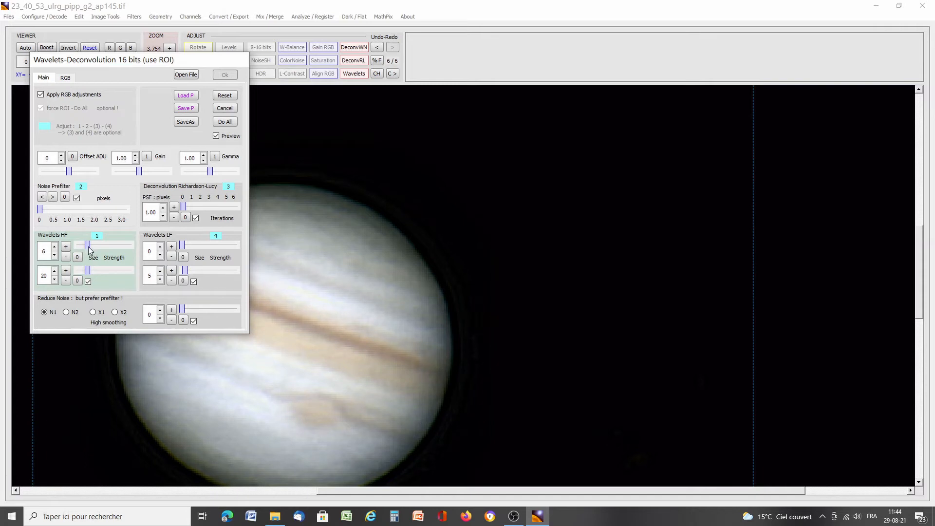
Step: Set Wavelets LF to size 9 and strength 5, and lower the Wavelets HF size to 6
left_click_drag(149, 59, 693, 86)
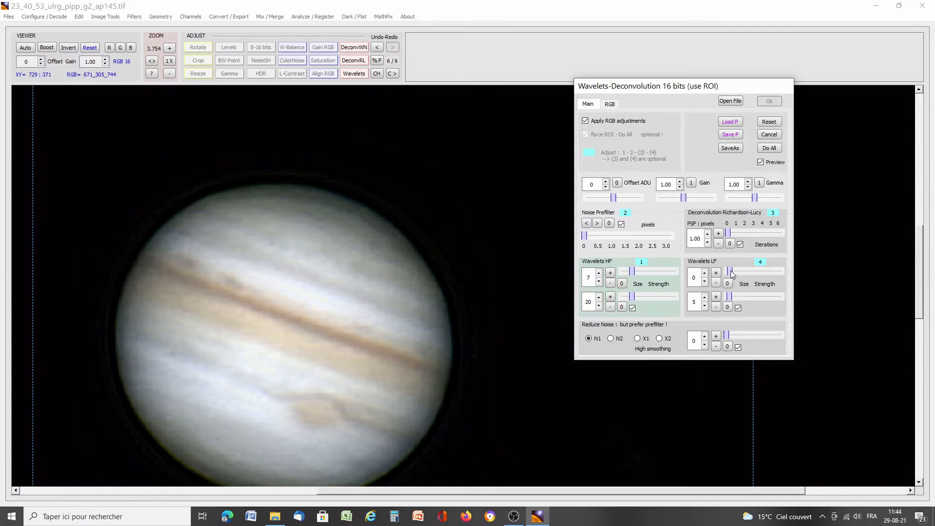
left_click_drag(731, 273, 731, 297)
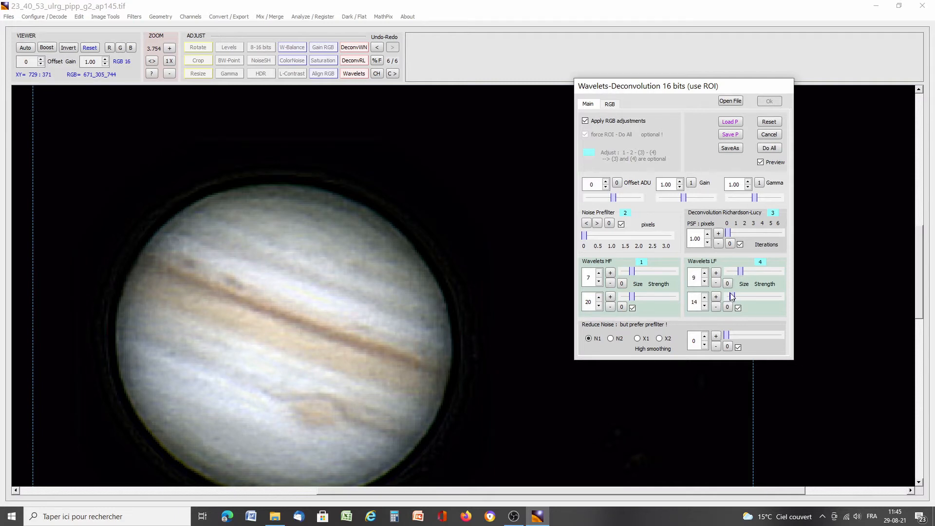
left_click(704, 306)
mouse_move(630, 270)
left_mouse_down()
mouse_move(639, 273)
mouse_move(631, 271)
left_mouse_up()
left_click_drag(631, 270, 627, 269)
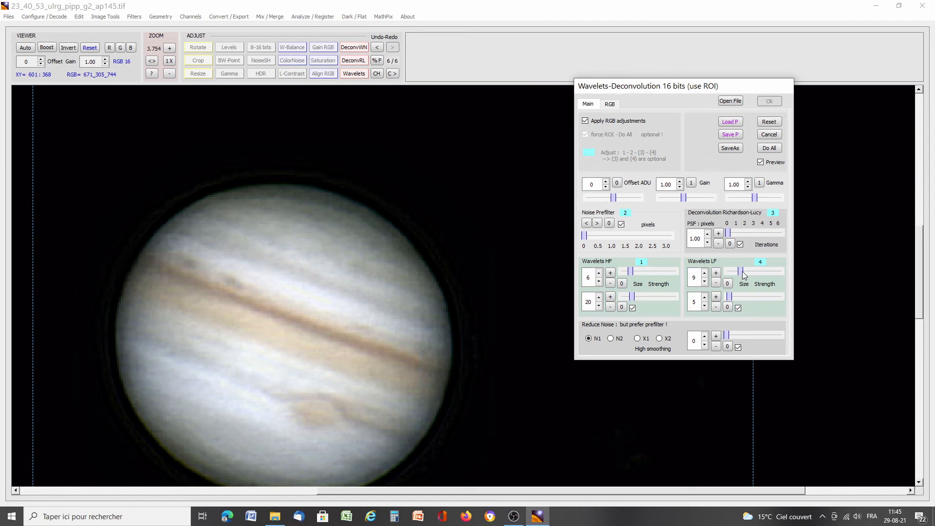
Step: Fine-tune the Wavelets LF size and apply the wavelet sharpening to the entire image
scroll(746, 272, "up", 3)
left_click_drag(748, 271, 746, 270)
left_click_drag(745, 274, 741, 274)
left_click(768, 147)
left_click(778, 103)
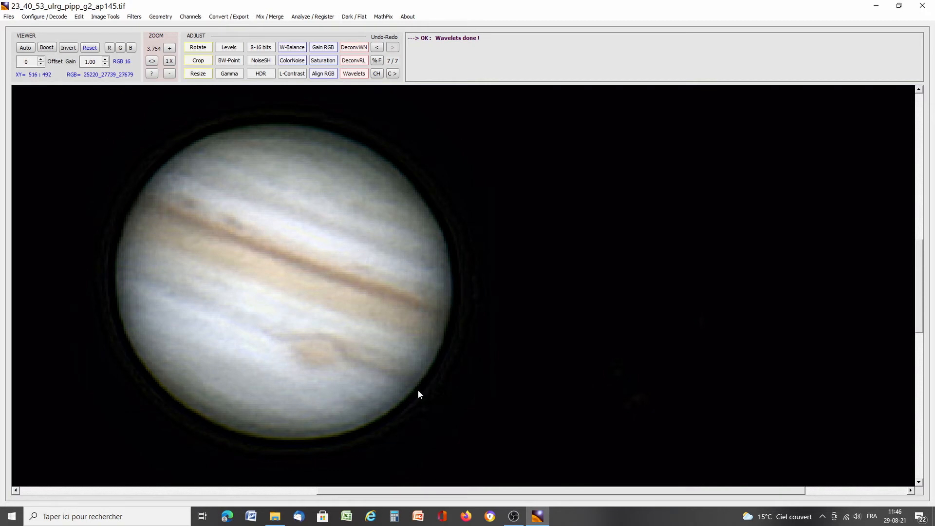
Step: Save the processed image as 23_40_53_ulrg_pipp_g2_ap145.tif in the pipp_20210821_110548 folder
left_click_drag(438, 492, 360, 493)
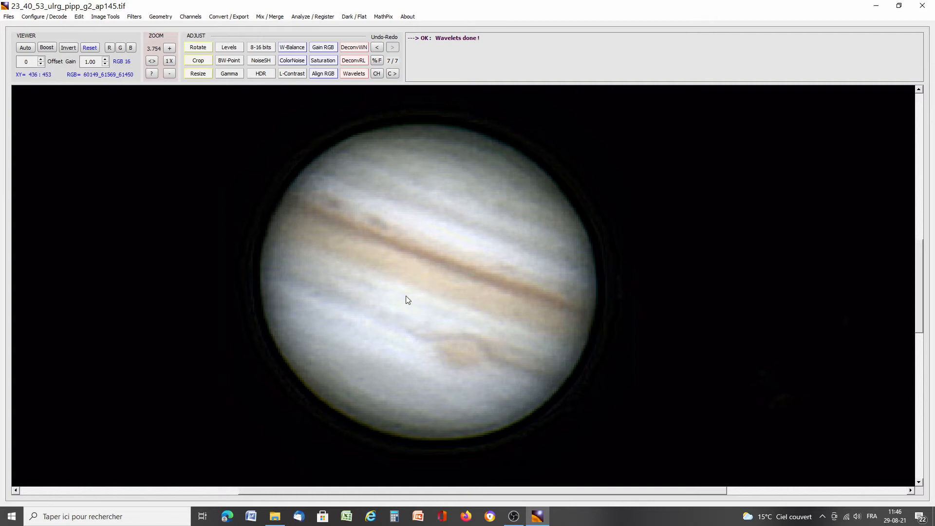
left_click(8, 16)
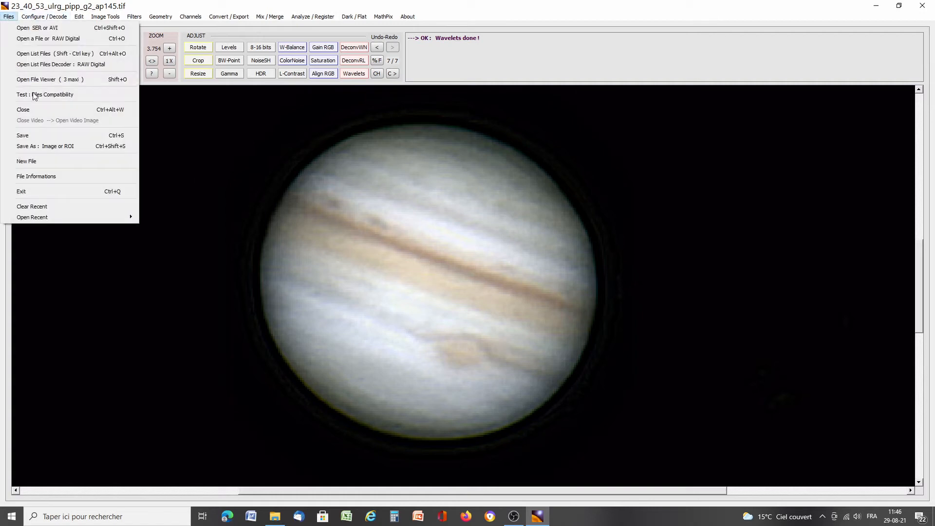
left_click(57, 146)
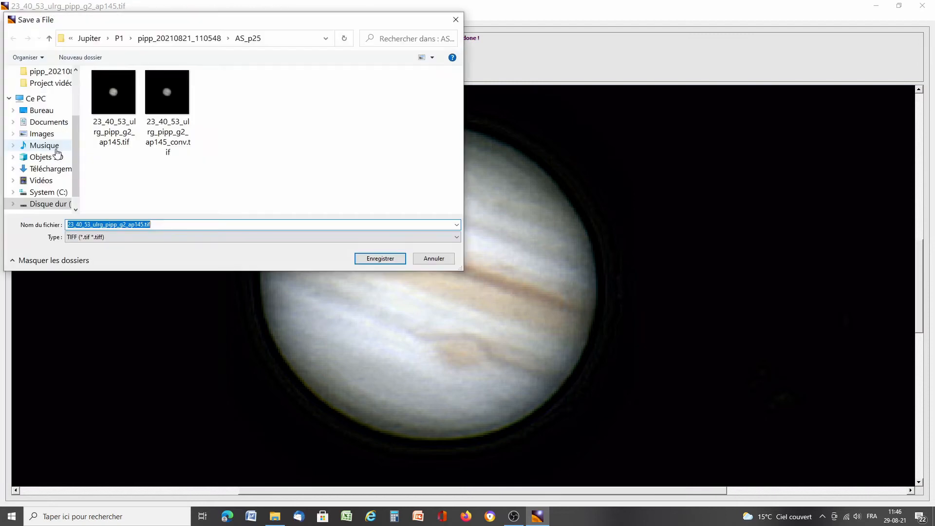
left_click(199, 40)
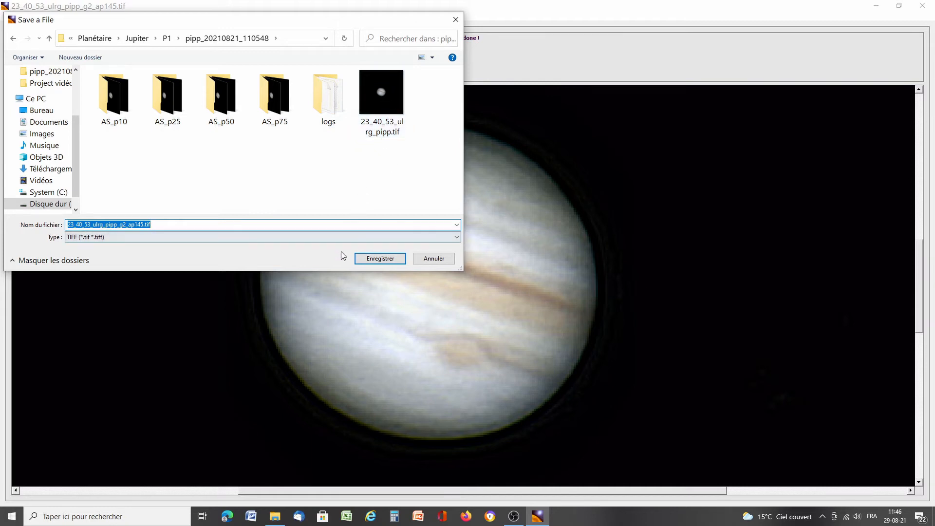
left_click(367, 262)
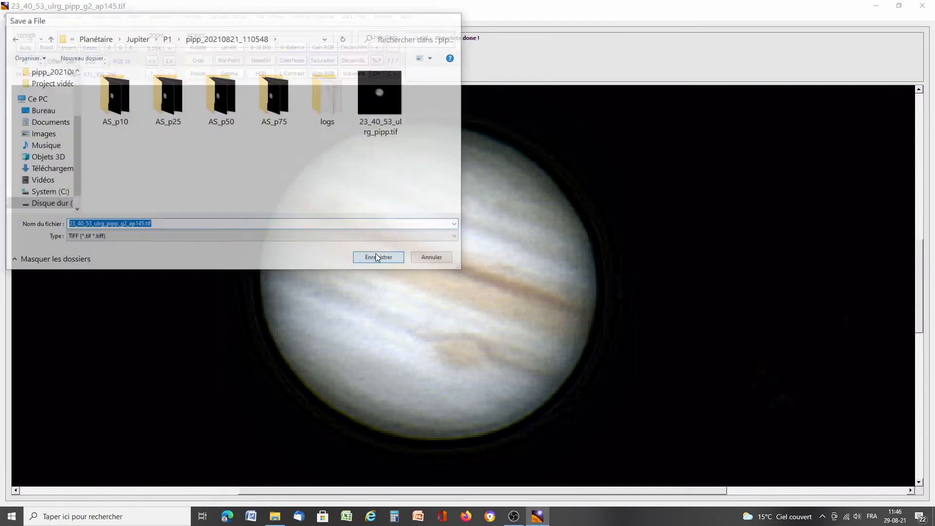
Step: Switch to File Explorer and open the saved 23_40_53_ulrg_pipp_g2_ap145.tif from Jupiter > P1 > pipp_20210821_110548
left_click(914, 4)
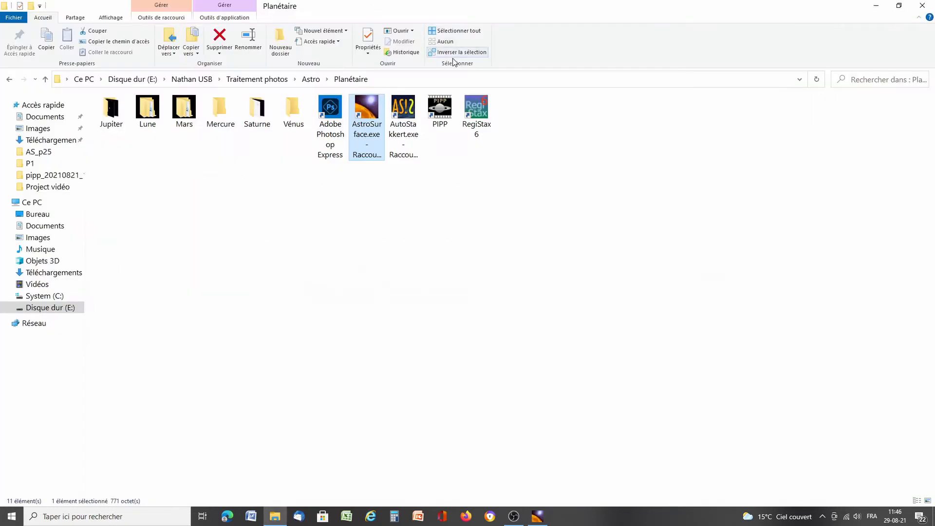
double_click(101, 108)
left_click(104, 100)
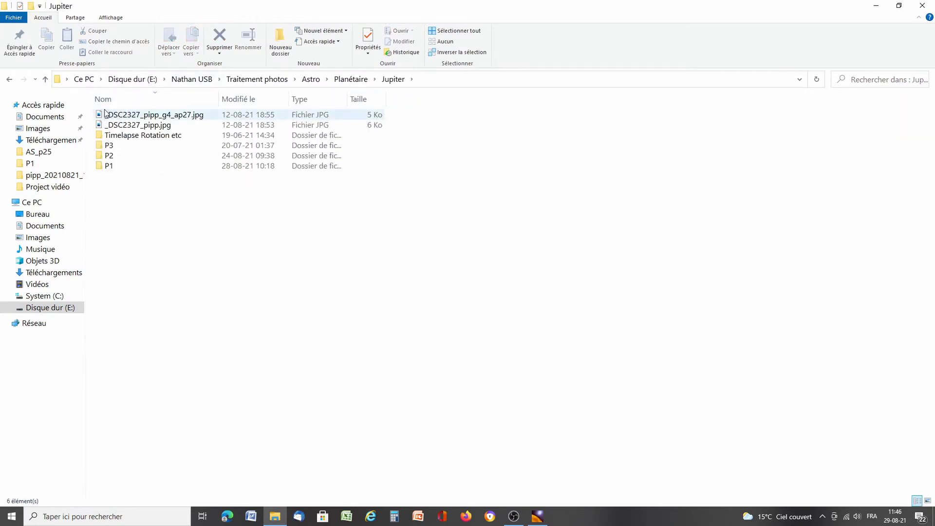
double_click(111, 166)
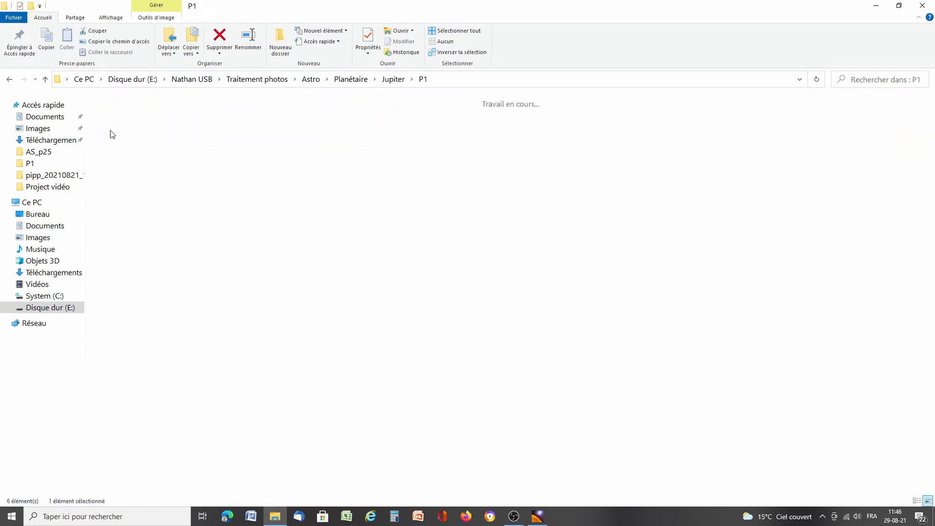
double_click(118, 120)
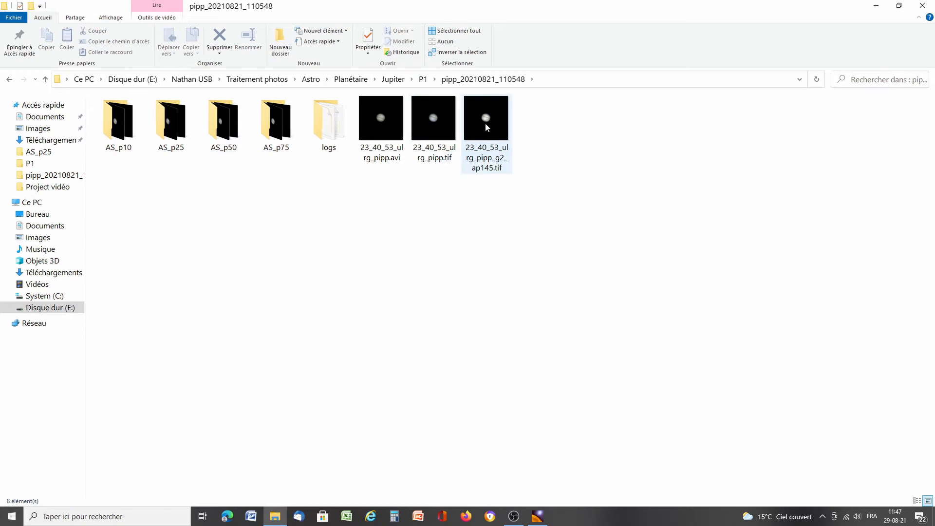
left_click(485, 122)
double_click(485, 123)
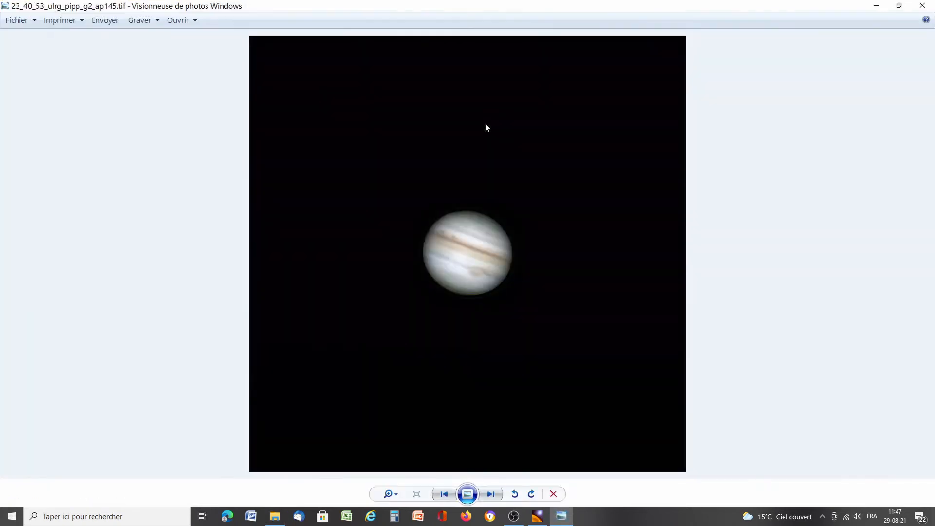
Step: Examine the cloud bands and fine detail of the processed Jupiter image up close and at full view
scroll(492, 290, "up", 5)
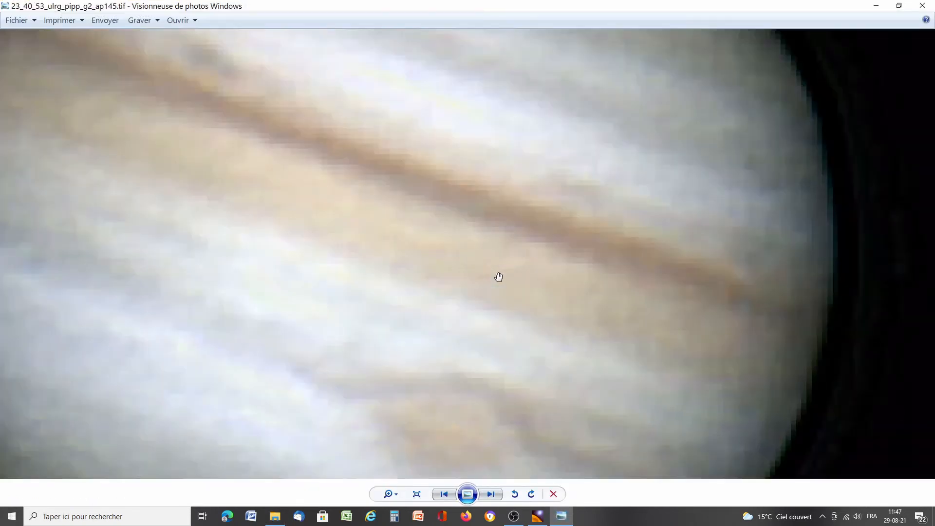
scroll(497, 275, "down", 3)
scroll(496, 277, "up", 3)
scroll(455, 292, "down", 3)
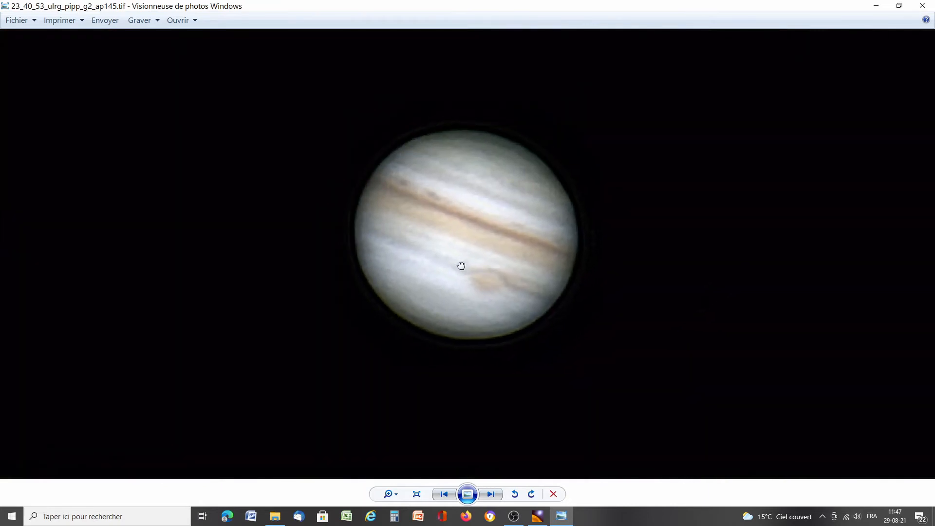
scroll(461, 267, "up", 5)
scroll(462, 271, "down", 5)
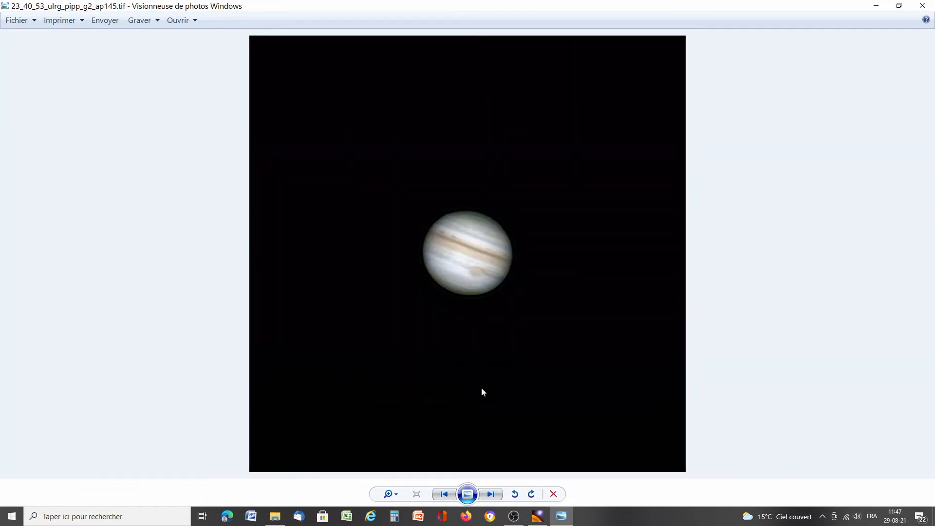
scroll(454, 243, "up", 6)
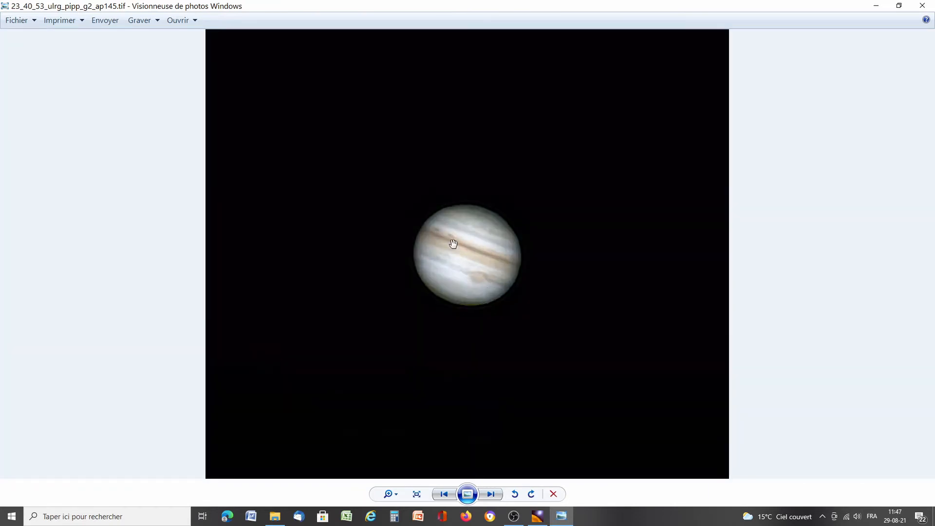
scroll(459, 254, "down", 3)
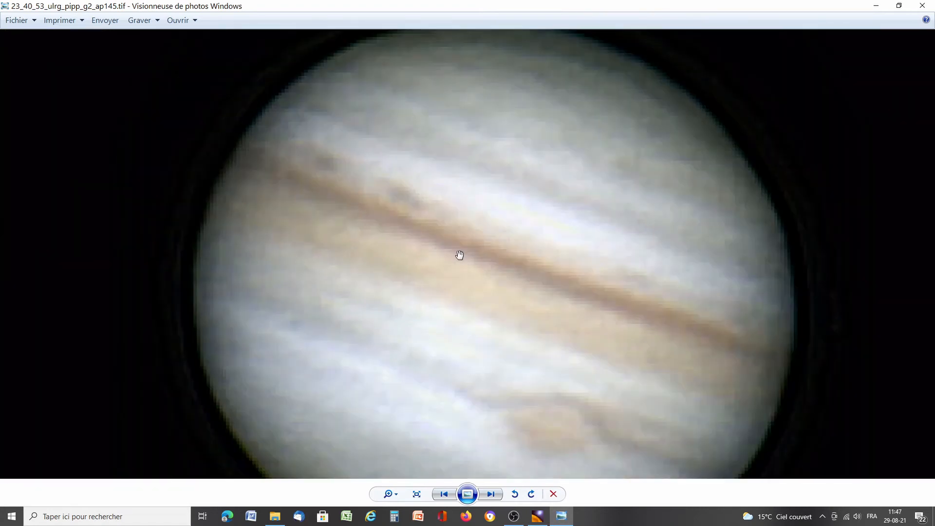
scroll(459, 254, "down", 4)
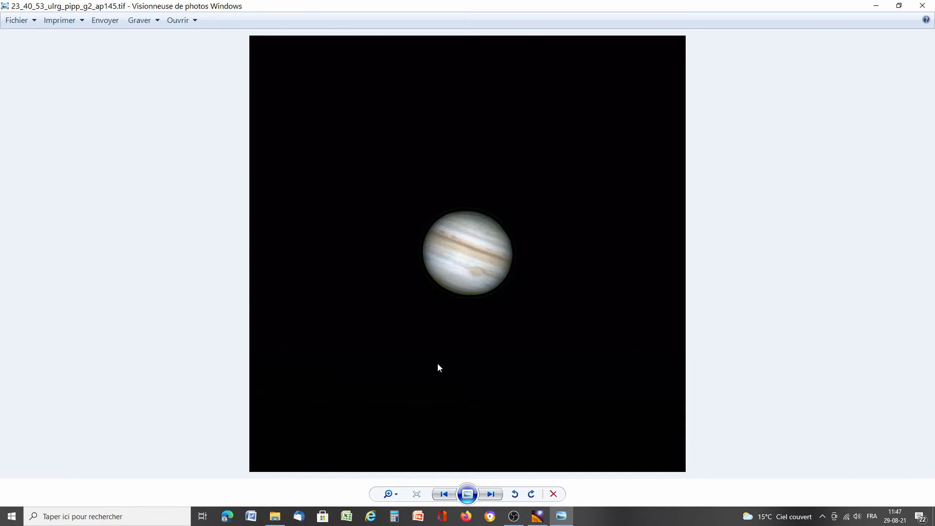
Step: Display the earlier 23_40_53_ulrg_pipp.tif and examine its surface detail for comparison with the new processing
left_click(444, 496)
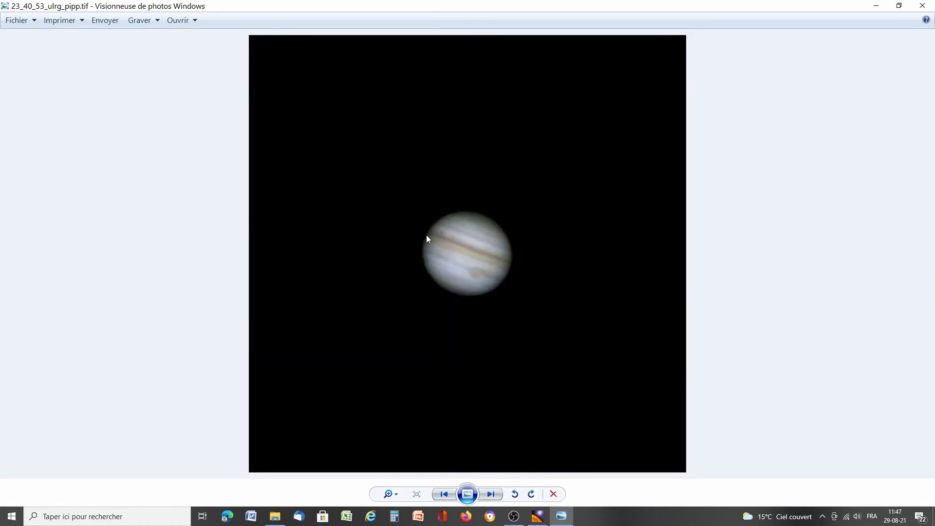
scroll(468, 288, "up", 8)
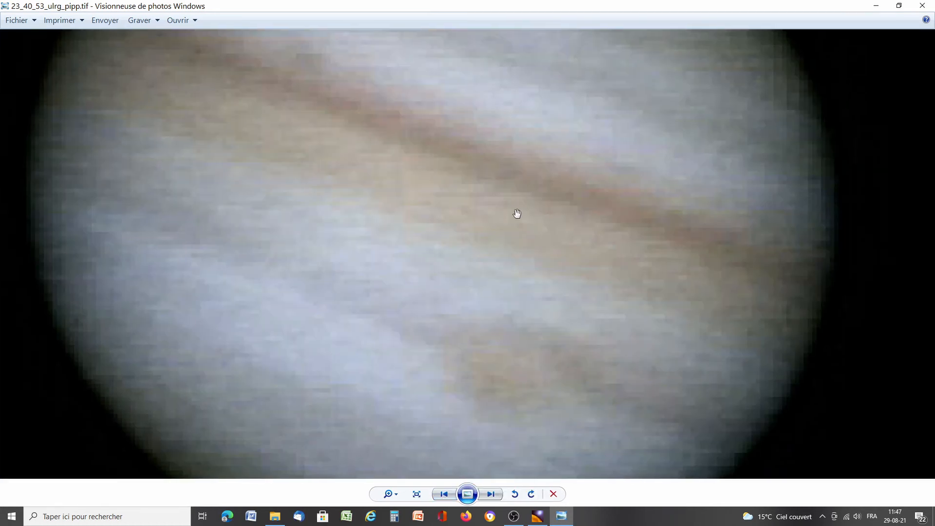
scroll(516, 214, "down", 8)
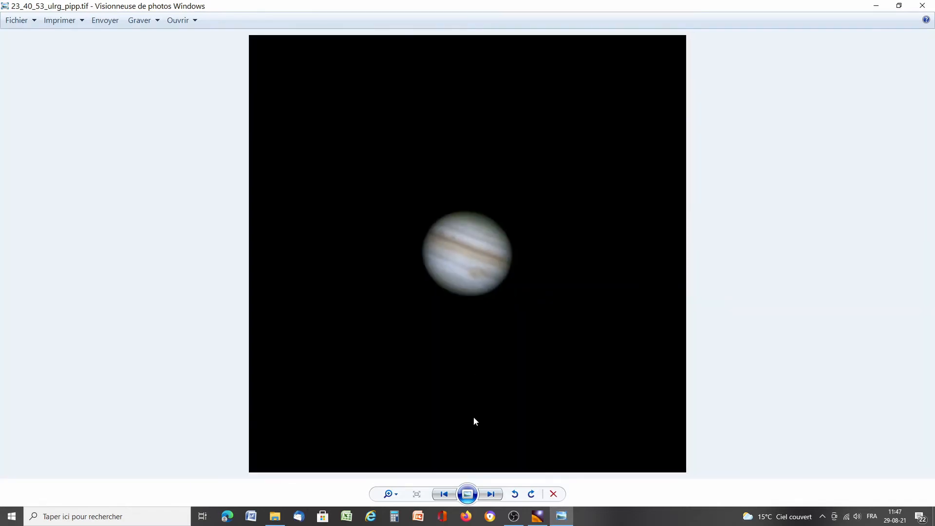
scroll(505, 217, "up", 8)
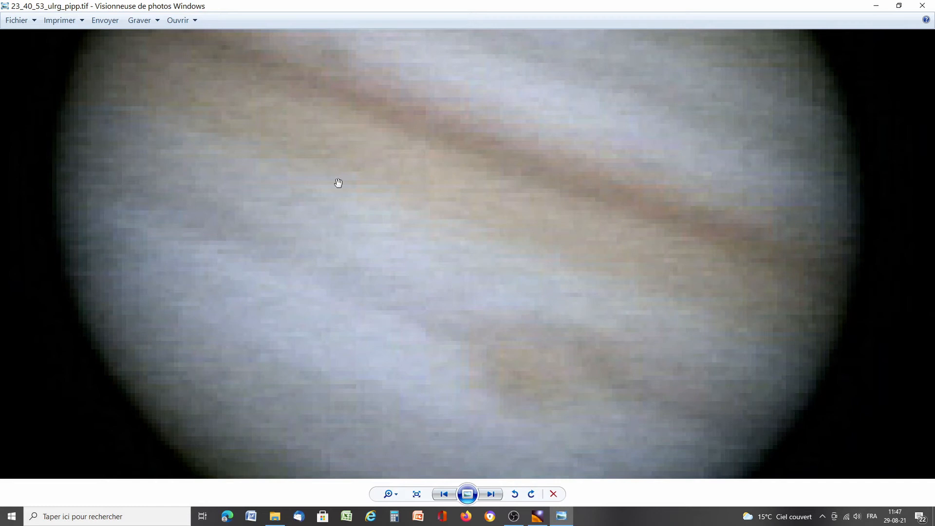
scroll(507, 334, "down", 2)
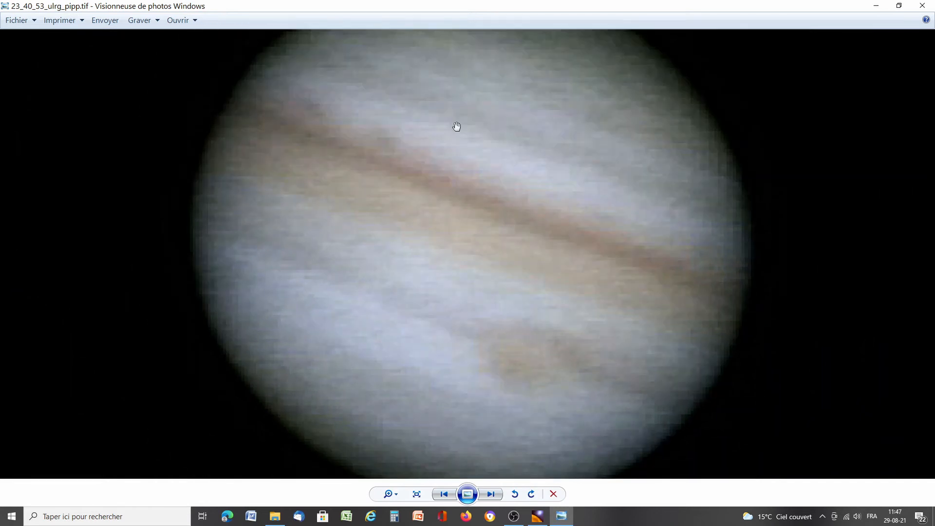
scroll(457, 127, "down", 5)
scroll(457, 128, "up", 1)
left_click_drag(455, 134, 424, 214)
scroll(486, 238, "up", 1)
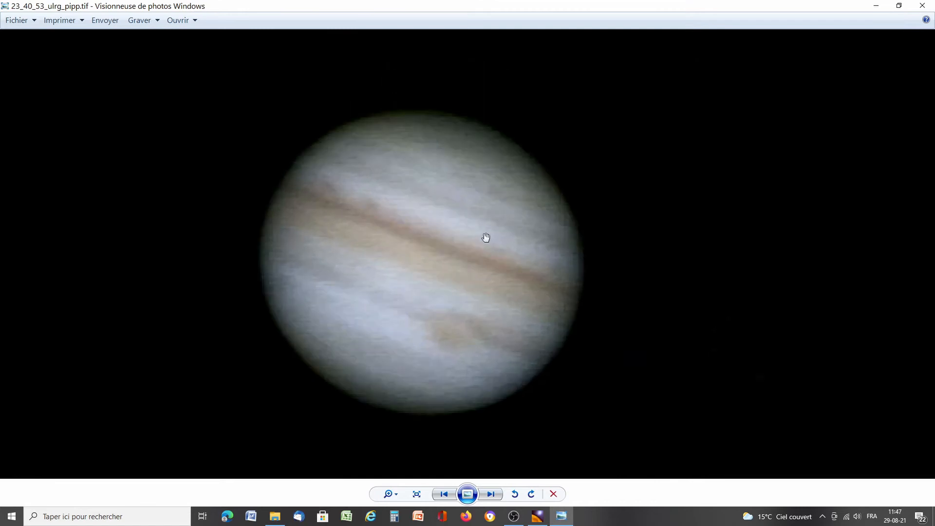
Step: Examine the earlier image's cloud bands and Great Red Spot at several magnifications, ending at full view
scroll(485, 237, "up", 3)
scroll(360, 218, "down", 2)
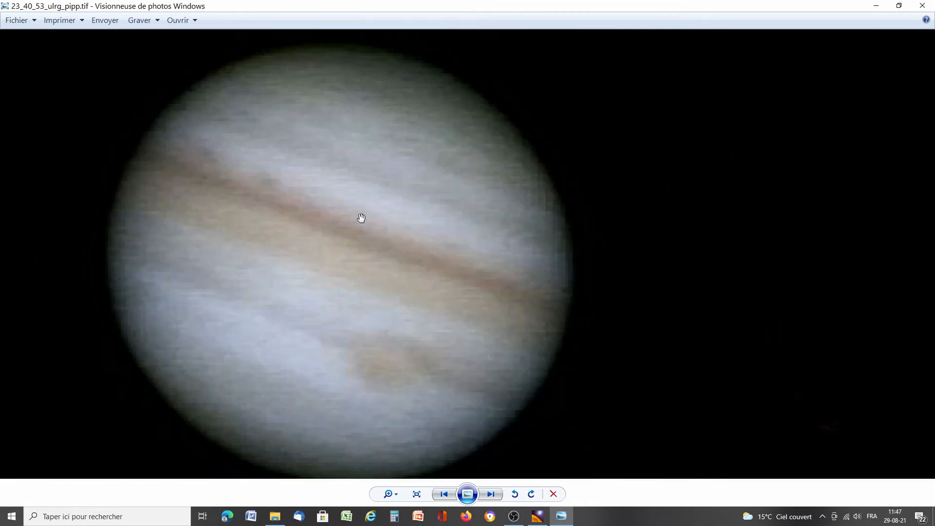
scroll(295, 285, "down", 1)
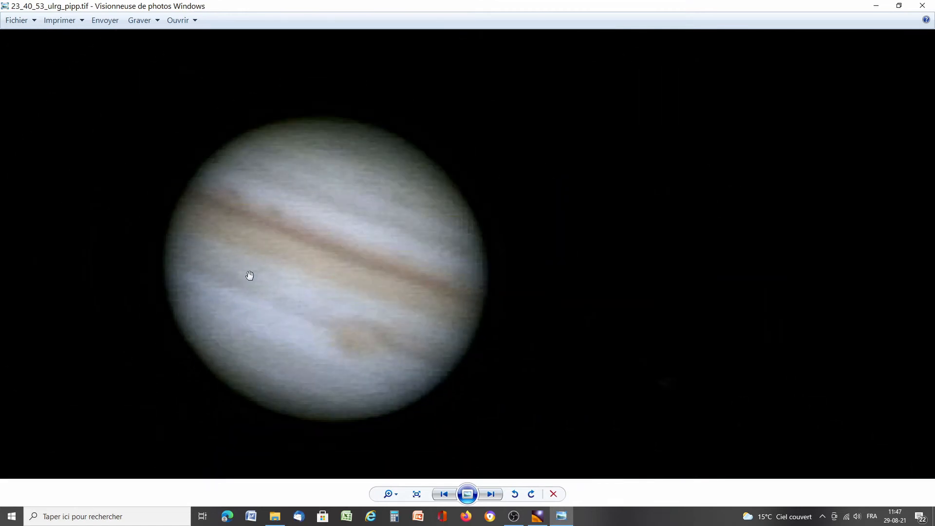
scroll(335, 314, "down", 1)
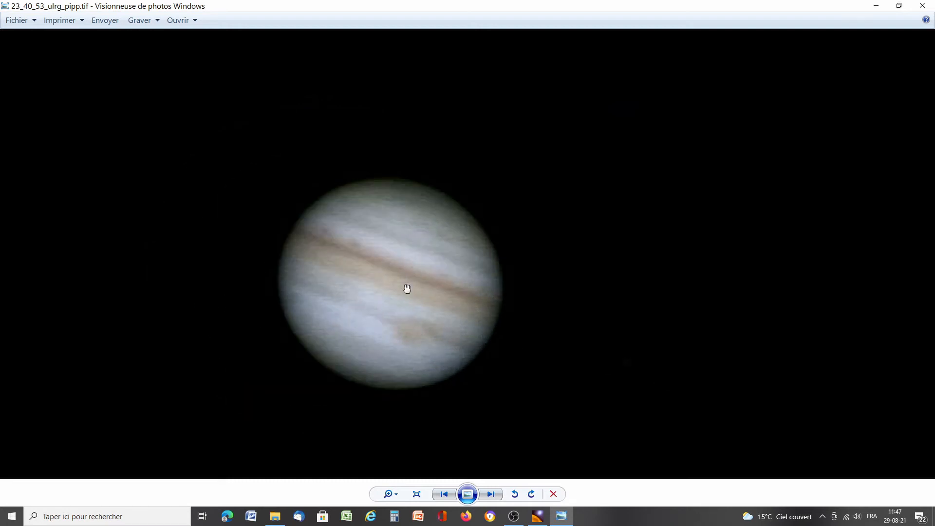
scroll(426, 300, "down", 1)
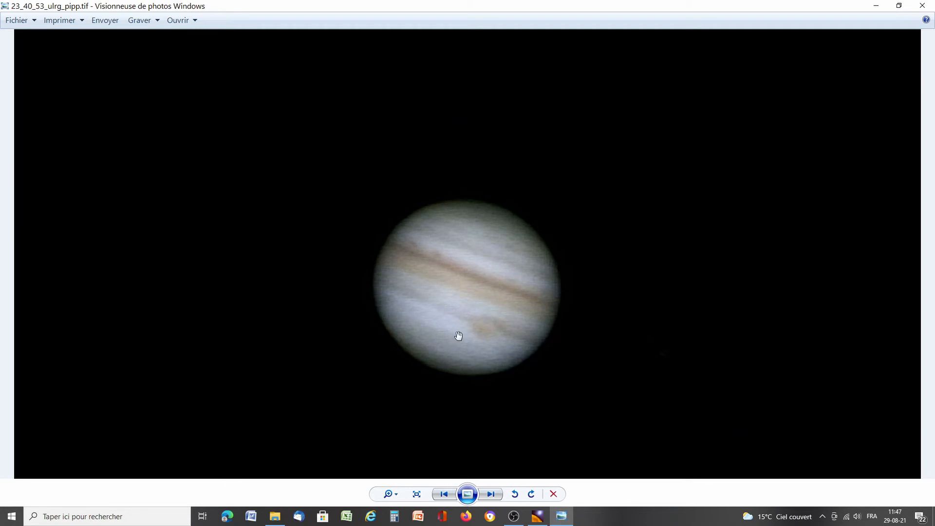
scroll(453, 298, "down", 1)
scroll(454, 297, "down", 1)
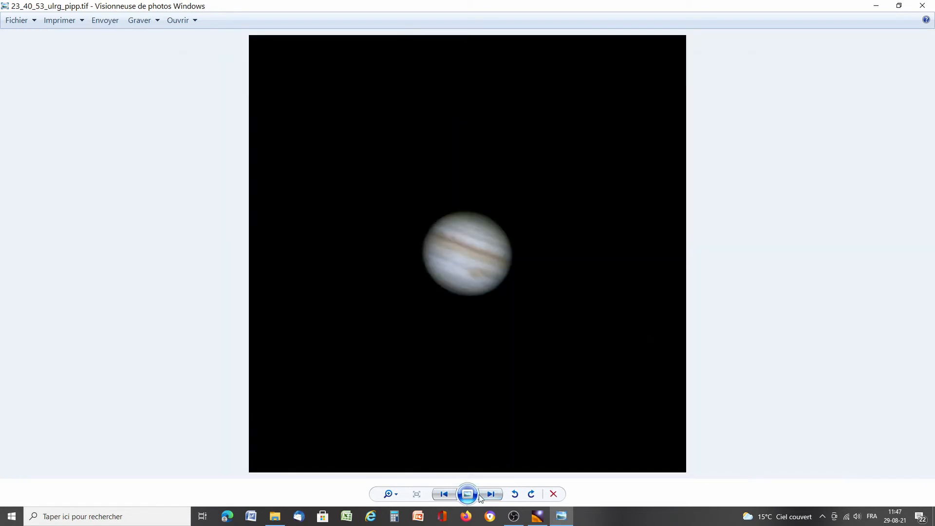
Step: Display 23_40_53_ulrg_pipp_g2_ap145.tif and examine its cloud bands, Great Red Spot and upper hemisphere up close
left_click(492, 492)
scroll(474, 298, "up", 5)
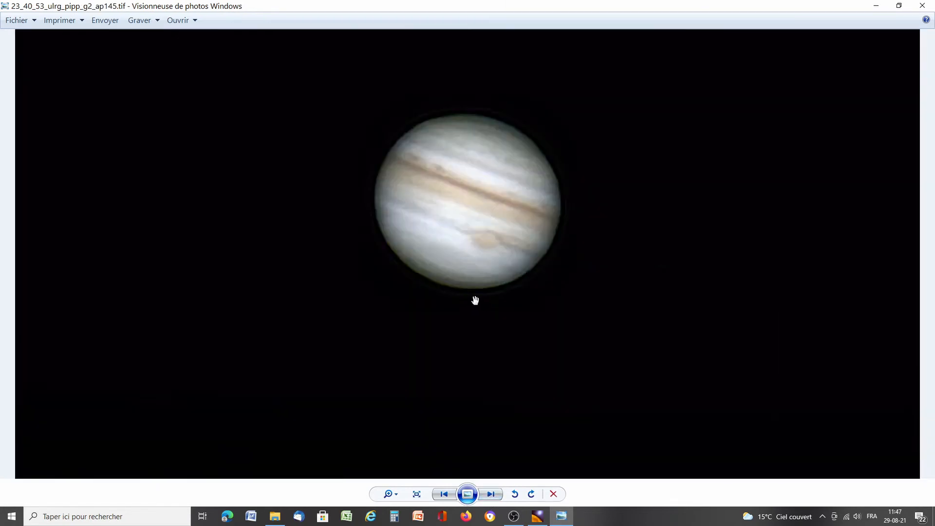
scroll(480, 292, "up", 3)
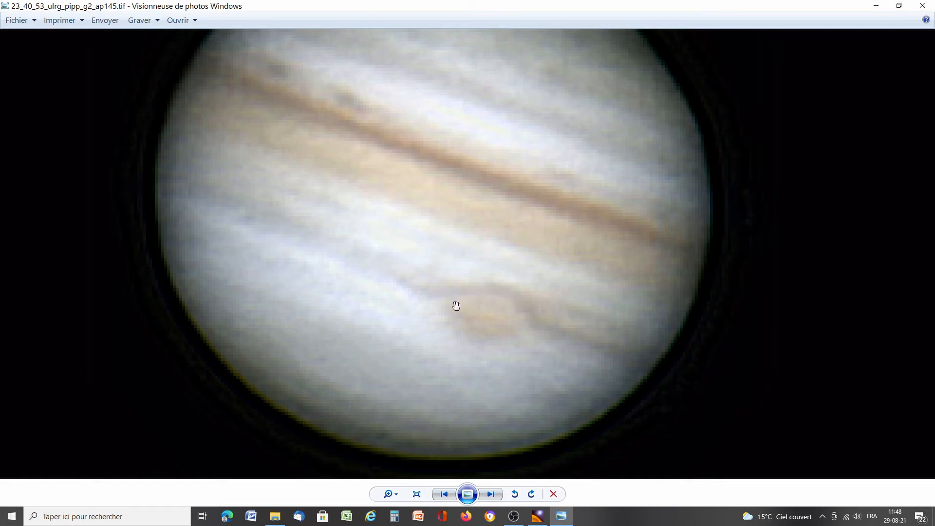
left_click_drag(479, 277, 487, 363)
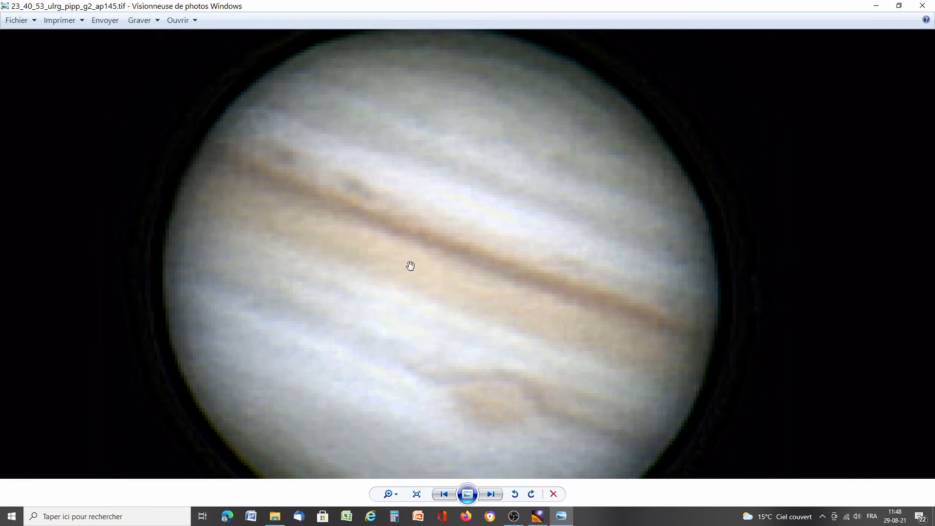
scroll(453, 255, "down", 3)
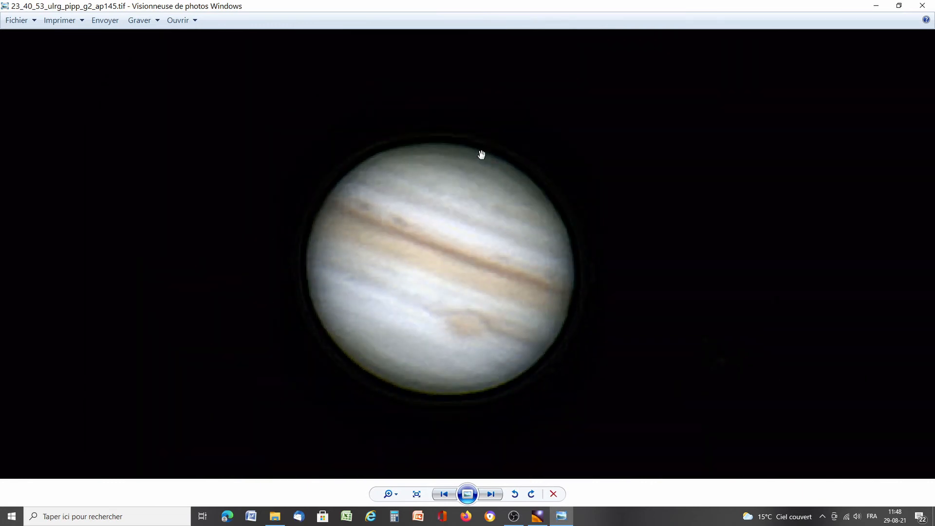
scroll(433, 275, "down", 3)
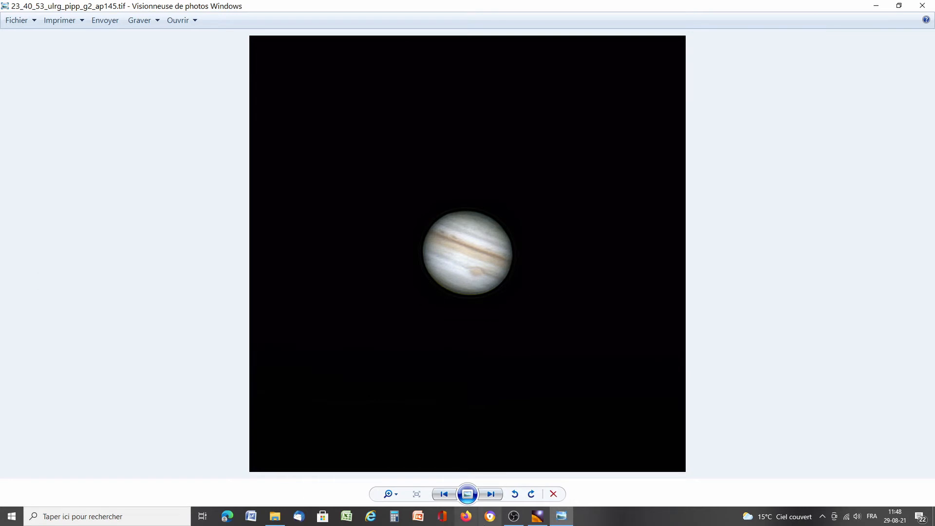
Step: Go back to the earlier 23_40_53_ulrg_pipp.tif and inspect the sharpness around its Great Red Spot
left_click(444, 493)
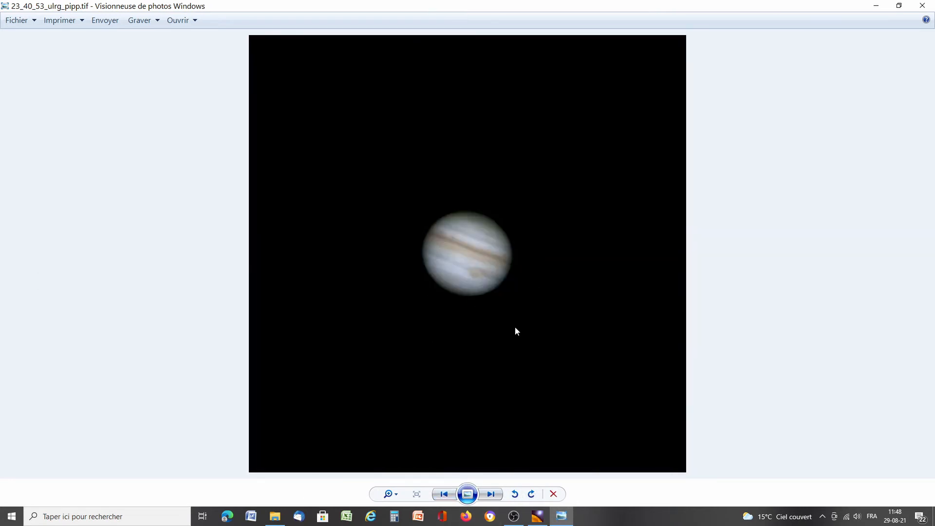
scroll(444, 248, "up", 3)
scroll(492, 303, "up", 2)
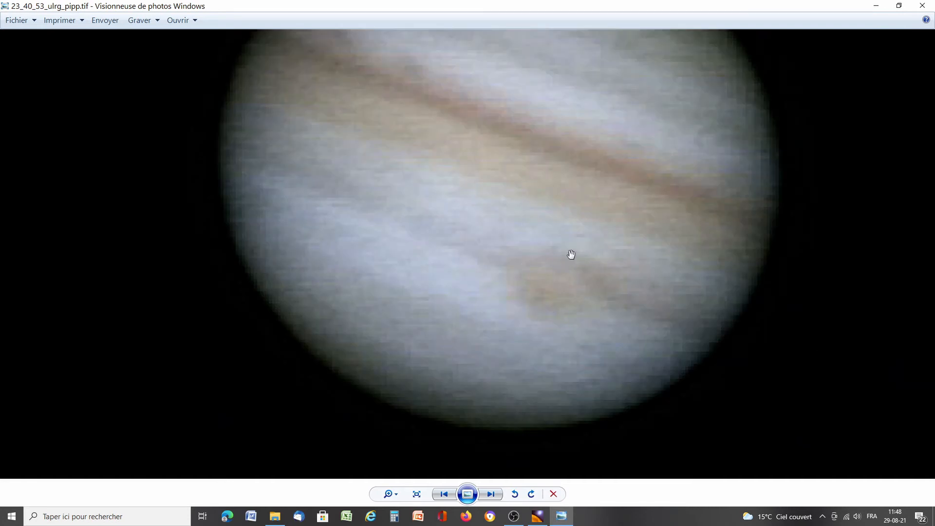
scroll(499, 242, "down", 4)
scroll(500, 242, "down", 3)
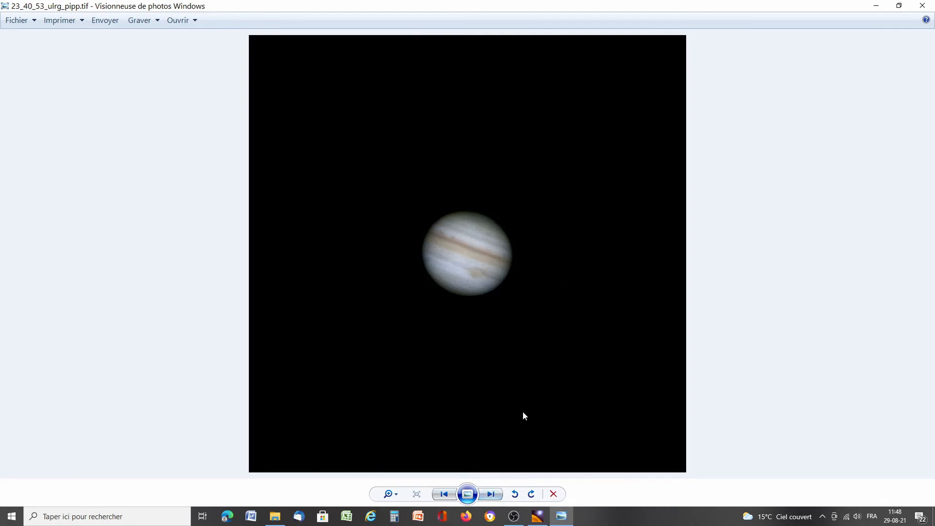
Step: Return to 23_40_53_ulrg_pipp_g2_ap145.tif and compare the detail of its Great Red Spot and southern limb
left_click(489, 494)
scroll(454, 303, "up", 3)
scroll(486, 256, "up", 1)
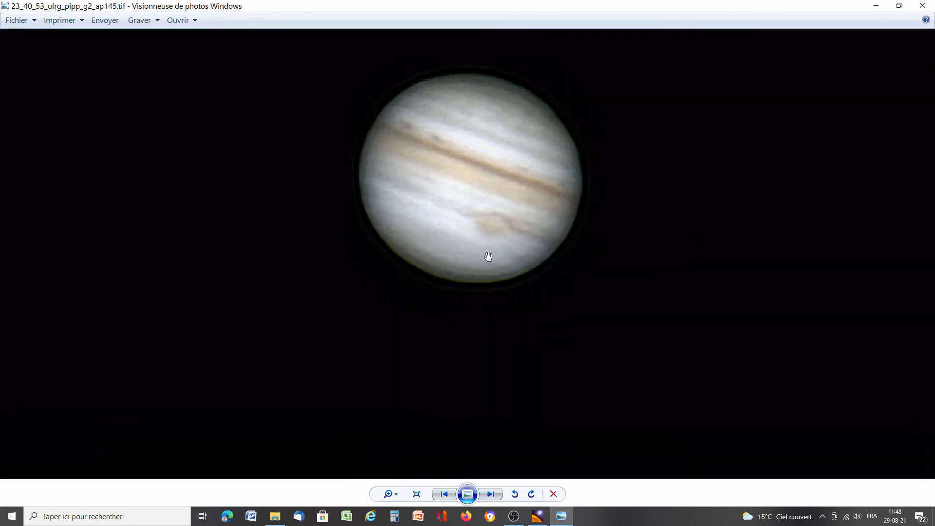
left_click_drag(487, 257, 463, 297)
scroll(378, 274, "up", 3)
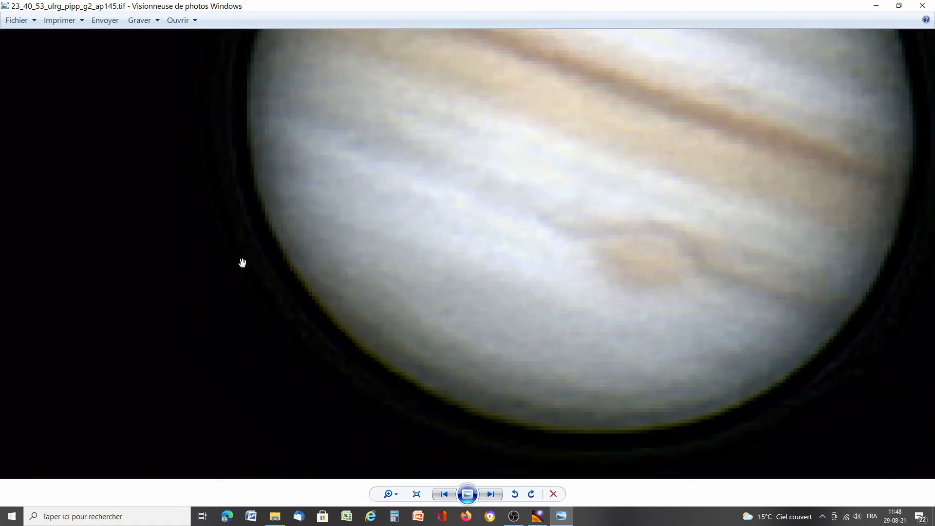
scroll(448, 277, "down", 3)
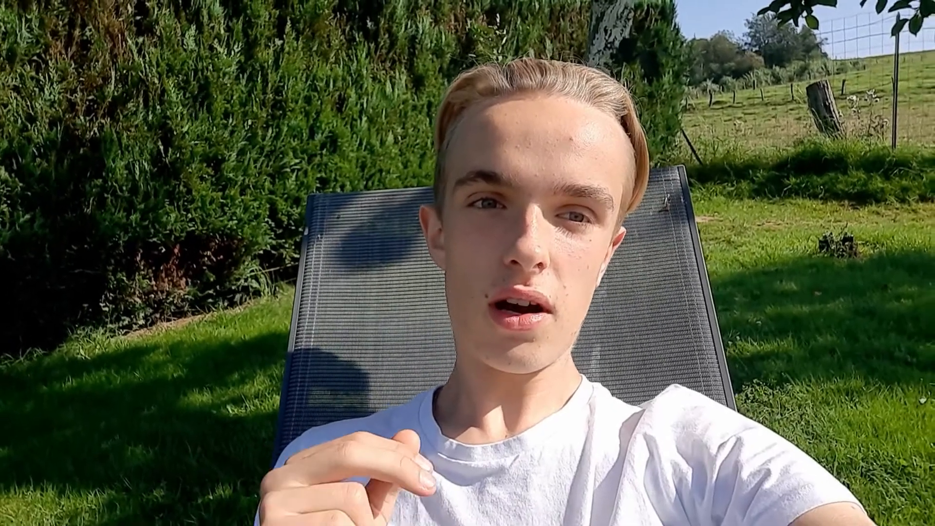
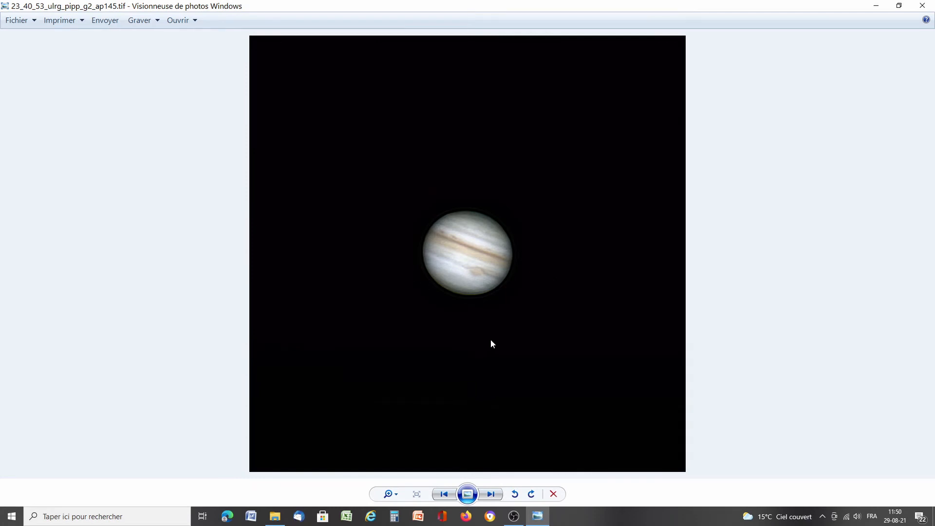
Step: Close the image viewer and launch GIMP 2.10.20 from the Planétaire folder
left_click(922, 6)
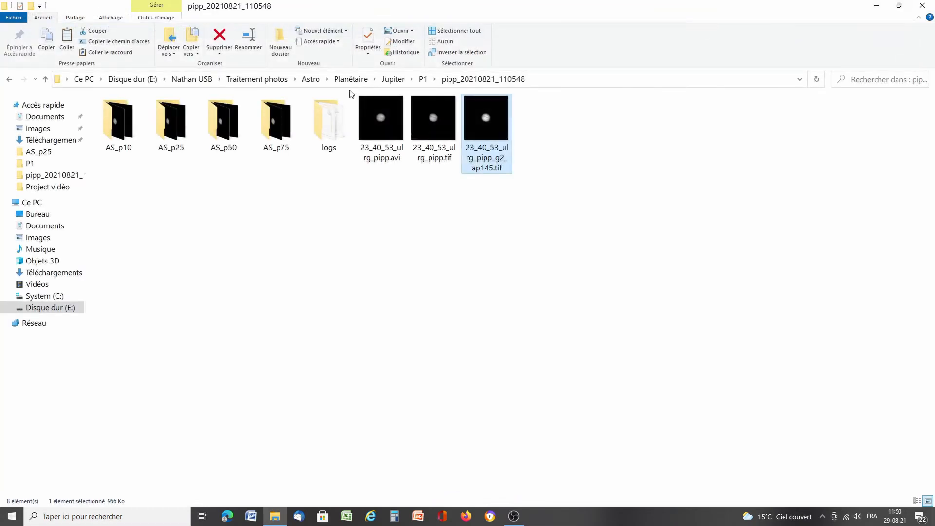
left_click(339, 81)
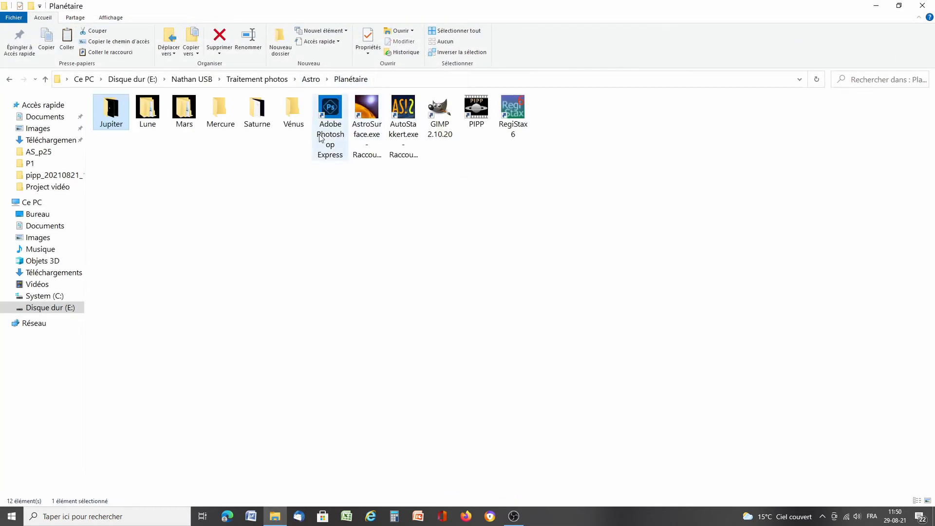
left_click(447, 117)
double_click(447, 117)
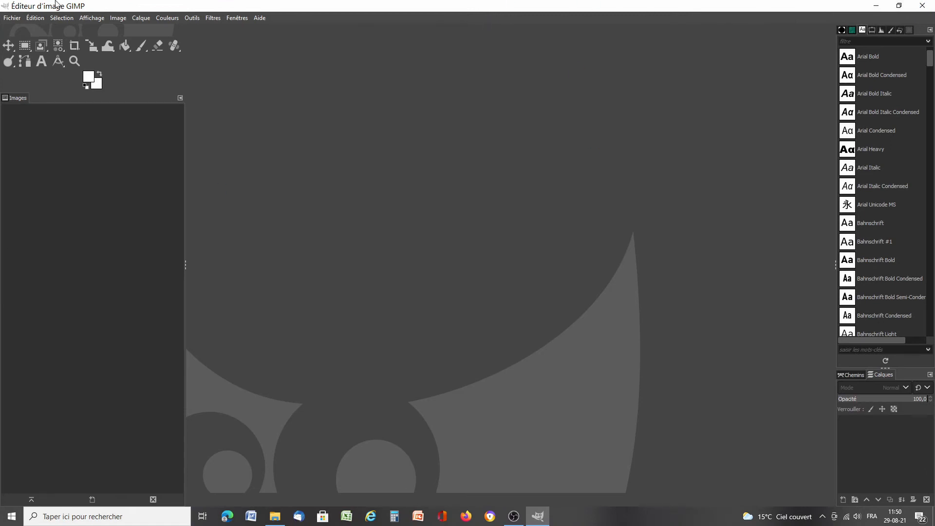
Step: Open 23_40_53_ulrg_pipp_g2_ap145.tif from Traitement photos > Astro > Planétaire > Jupiter > P1 > pipp_20210821_110548 on Disque dur (E:)
left_click(6, 20)
left_click(19, 55)
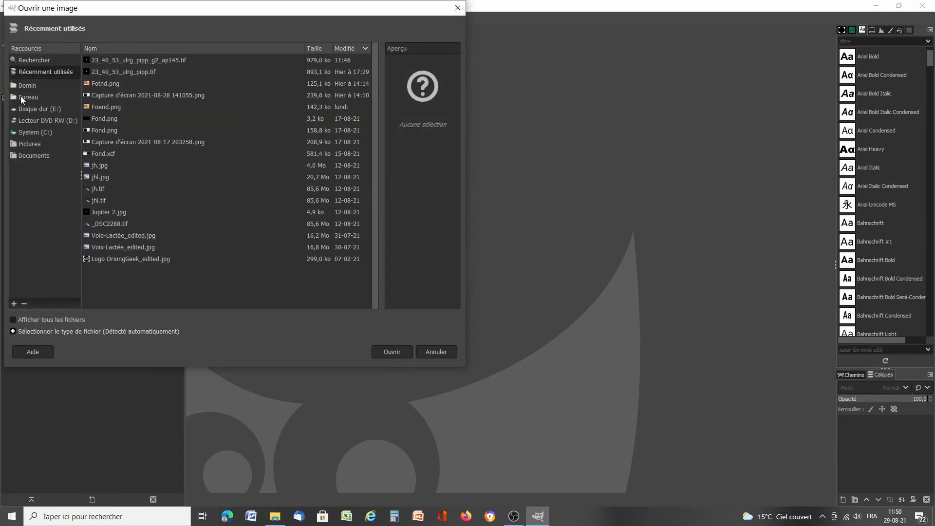
left_click(32, 110)
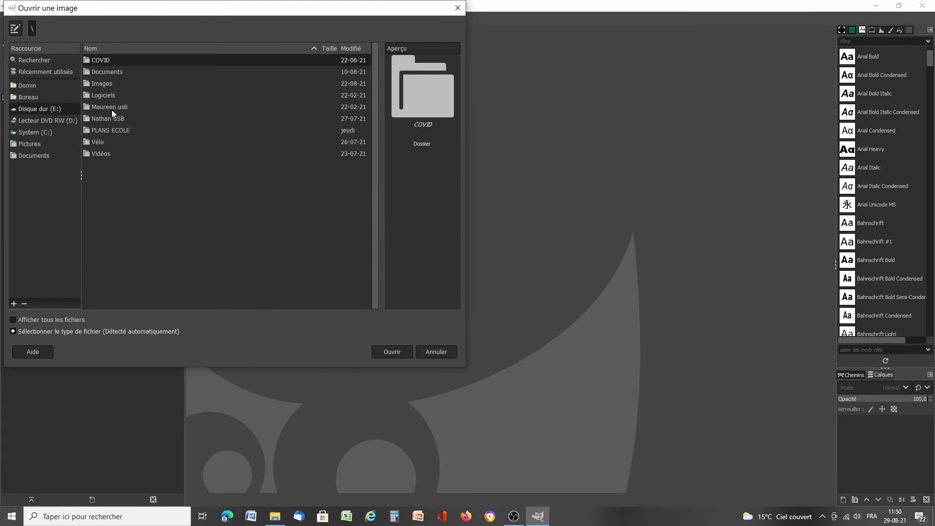
double_click(111, 118)
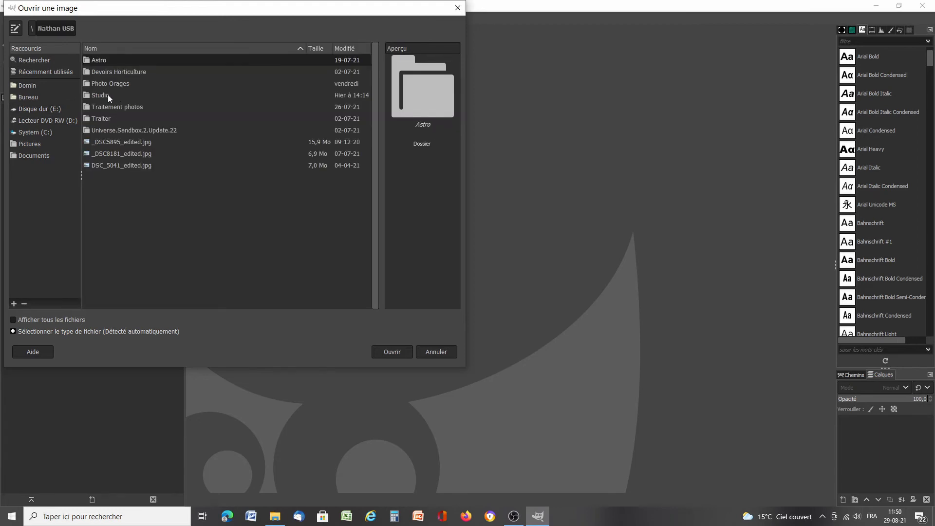
left_click(107, 94)
double_click(102, 106)
double_click(110, 63)
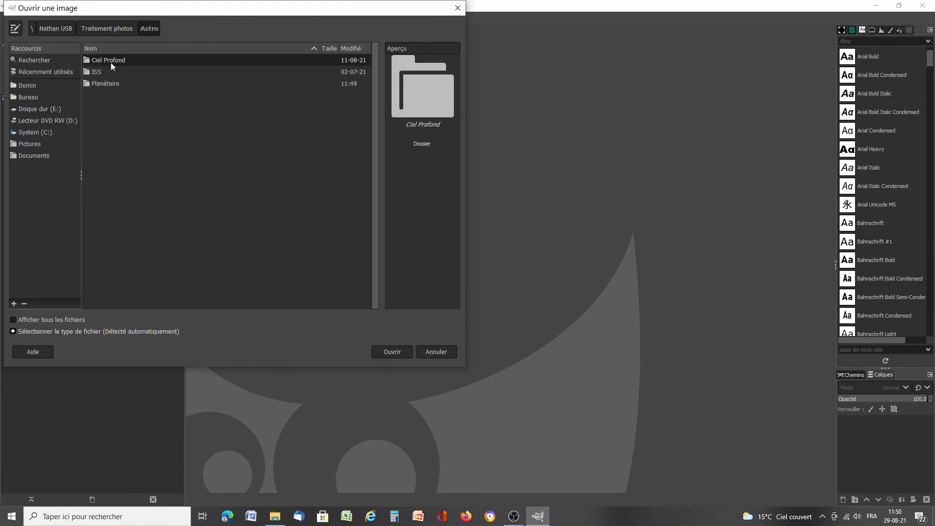
double_click(108, 83)
double_click(106, 61)
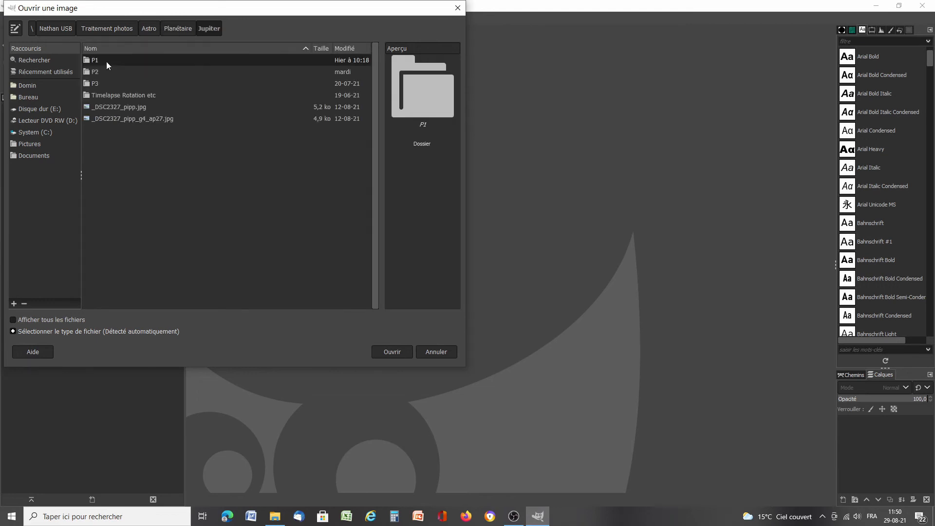
double_click(111, 60)
double_click(140, 60)
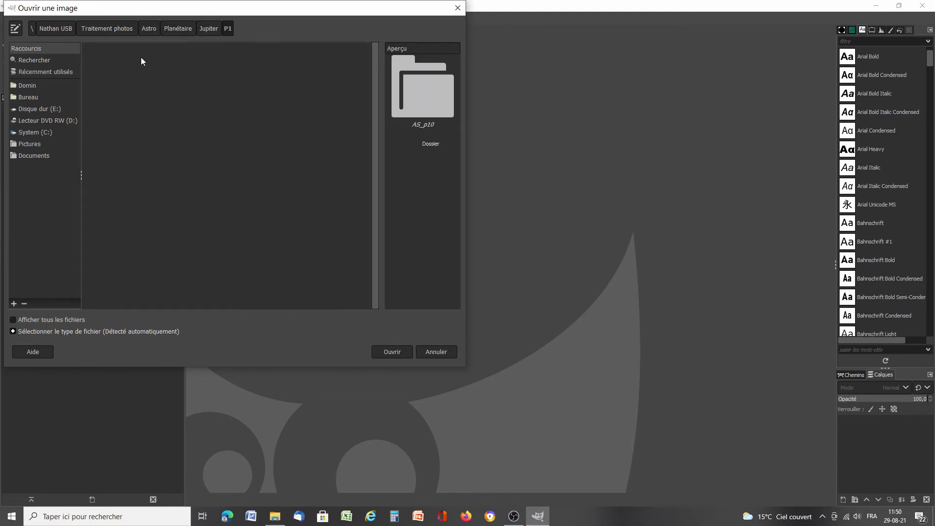
left_click(112, 130)
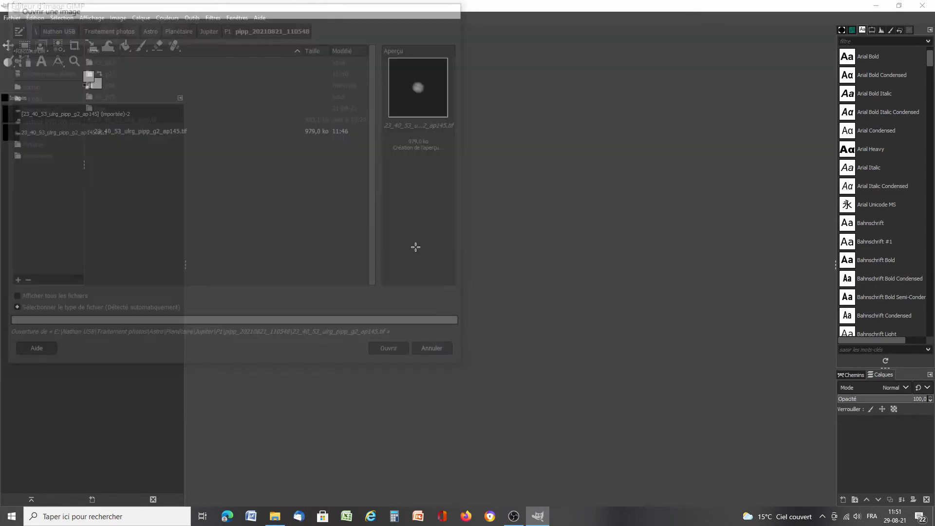
Step: Adjust the image's Value levels, setting the input white point to 98.39 and the gamma to about 0.80
left_click(263, 498)
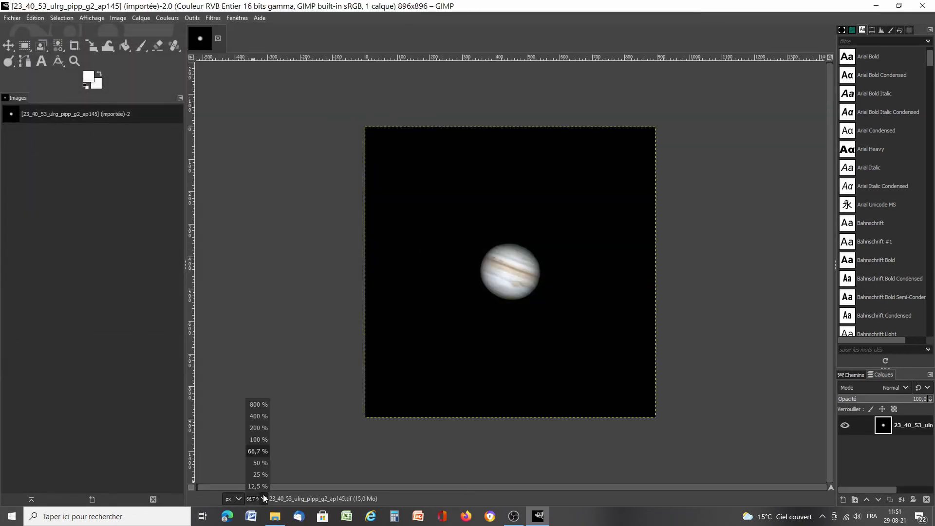
left_click(258, 439)
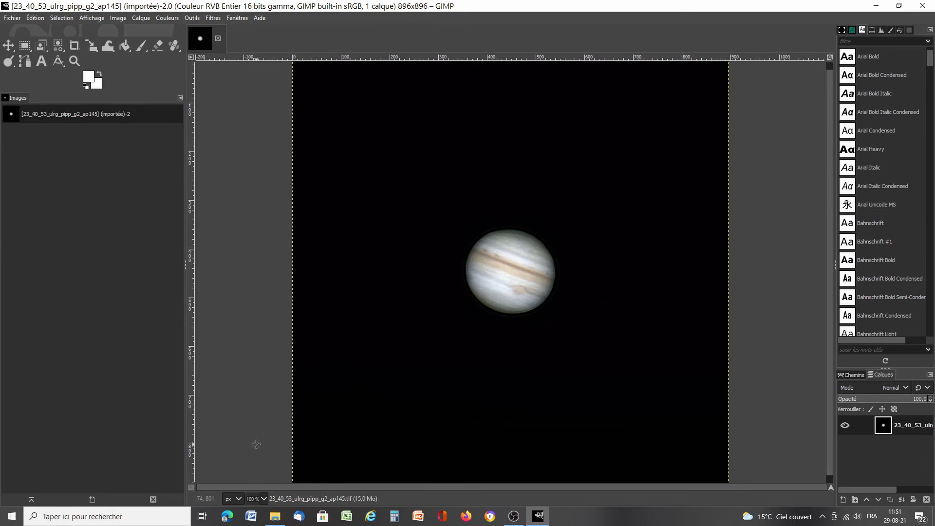
left_click(172, 17)
left_click(184, 121)
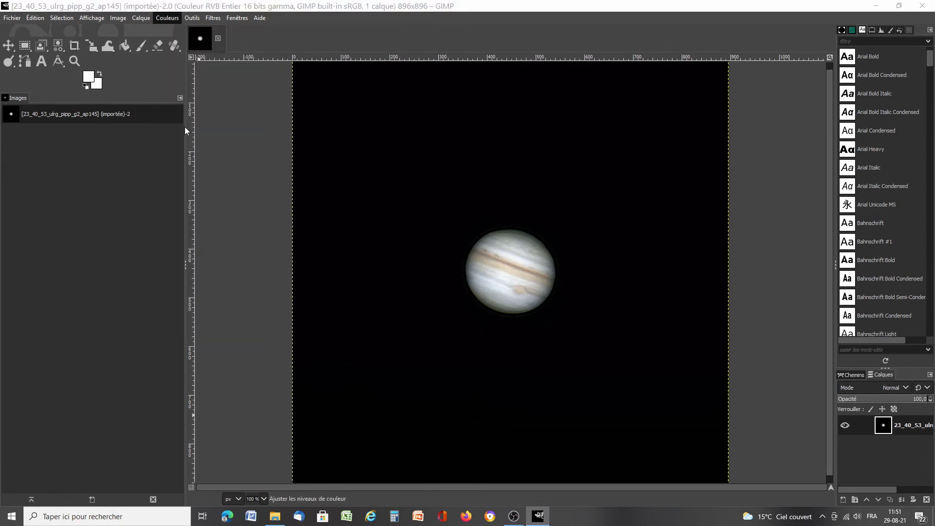
left_click_drag(285, 63, 300, 80)
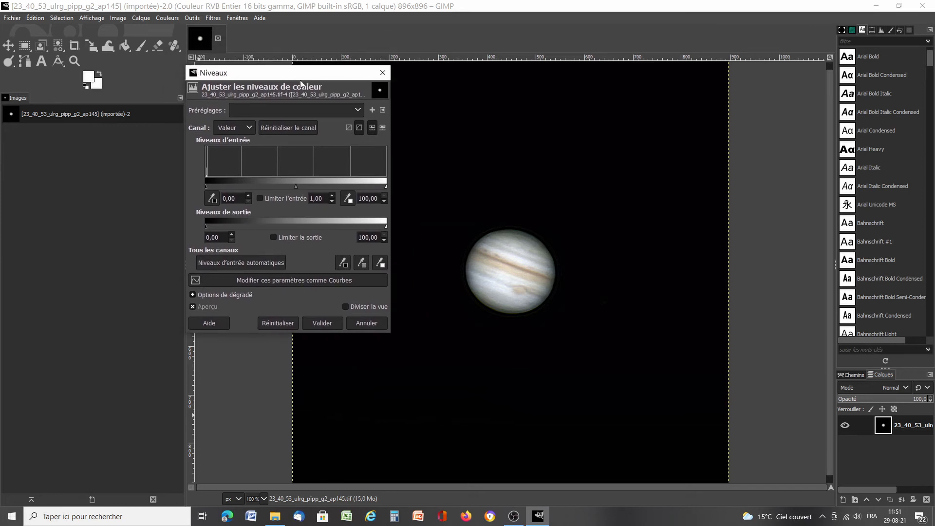
mouse_move(385, 186)
left_mouse_down()
mouse_move(364, 182)
mouse_move(384, 185)
left_mouse_up()
mouse_move(299, 187)
left_mouse_down()
mouse_move(311, 189)
mouse_move(301, 188)
left_mouse_up()
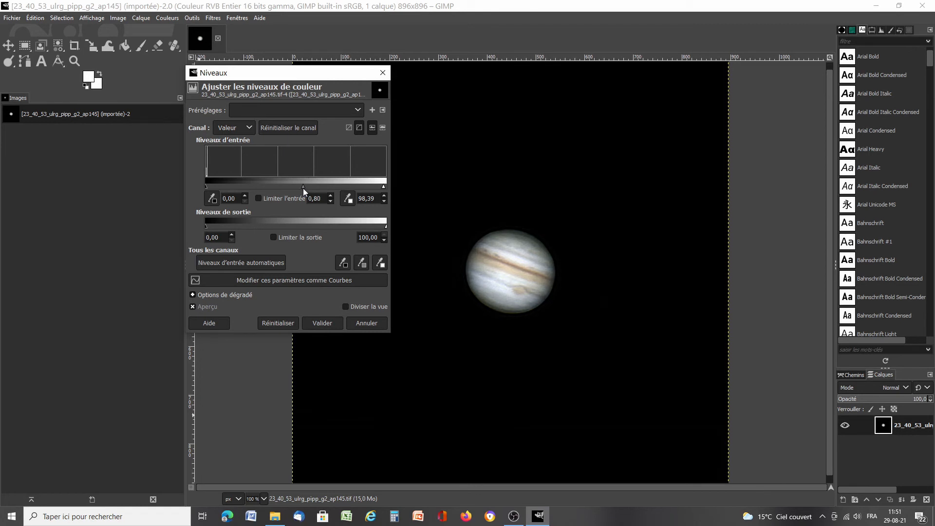
left_click_drag(304, 188, 304, 188)
left_click(321, 323)
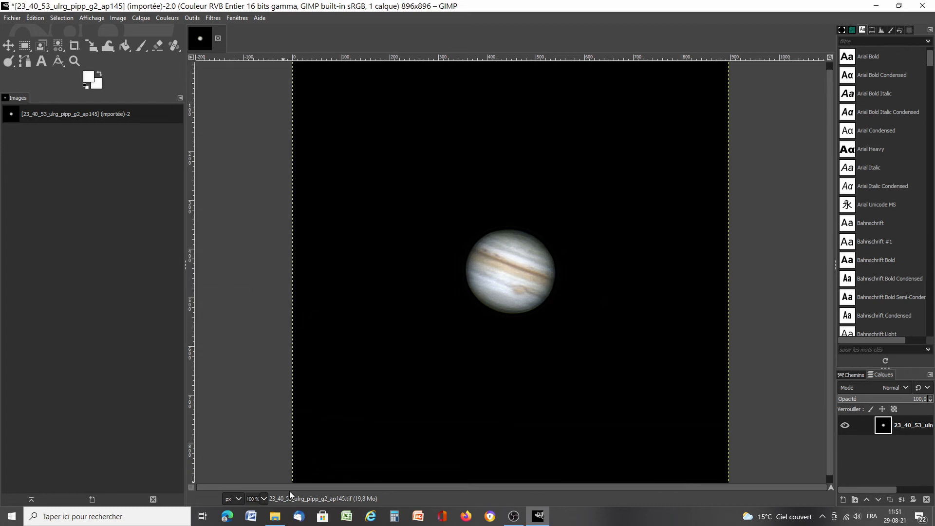
Step: Apply a Selective Gaussian Blur to the Jupiter image with radius 5.00, max delta 0.200 and opacity 14.9
left_click(264, 498)
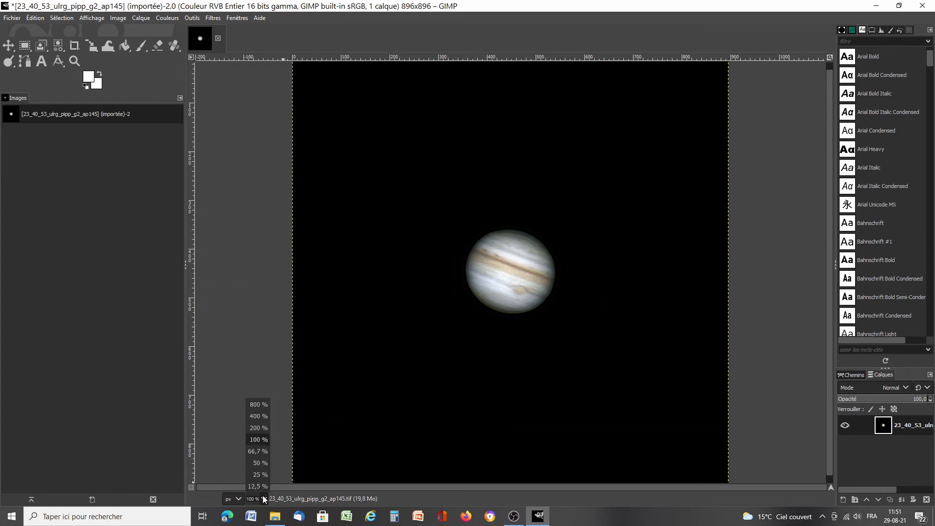
left_click(257, 419)
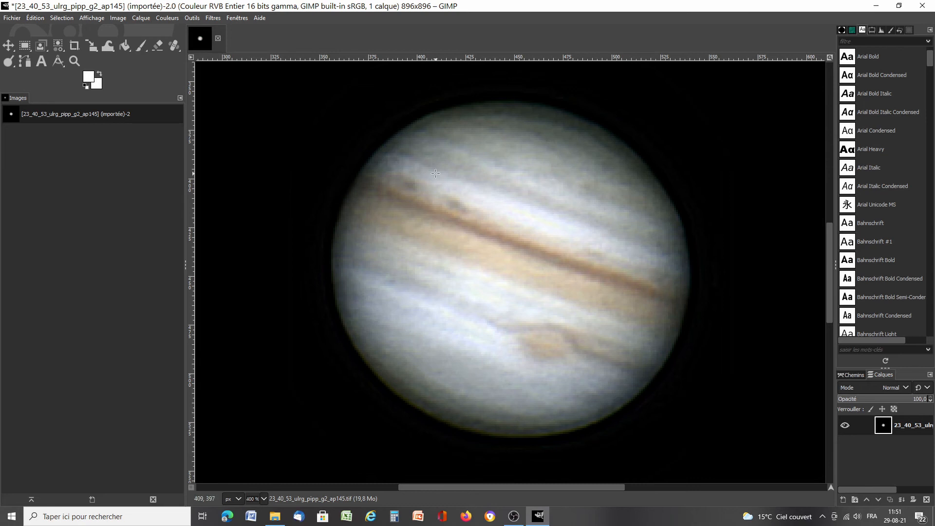
left_click(192, 22)
mouse_move(213, 17)
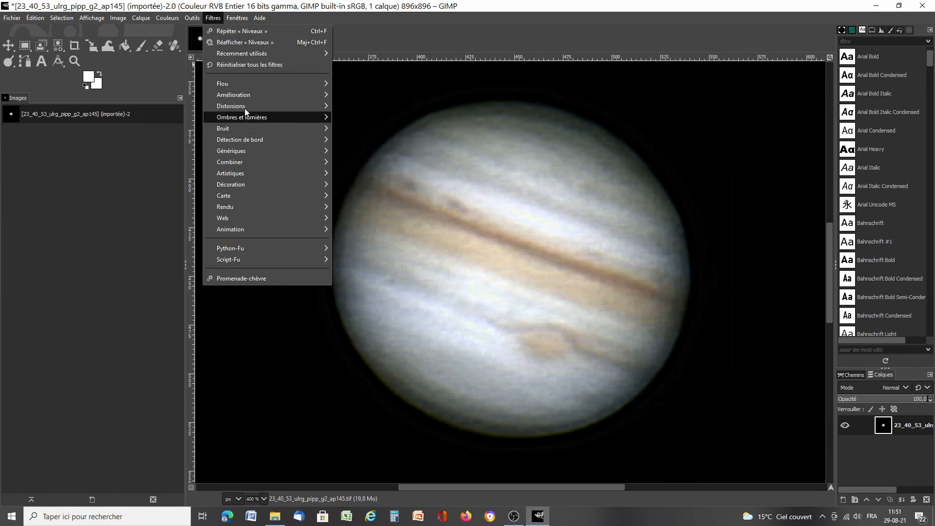
mouse_move(259, 83)
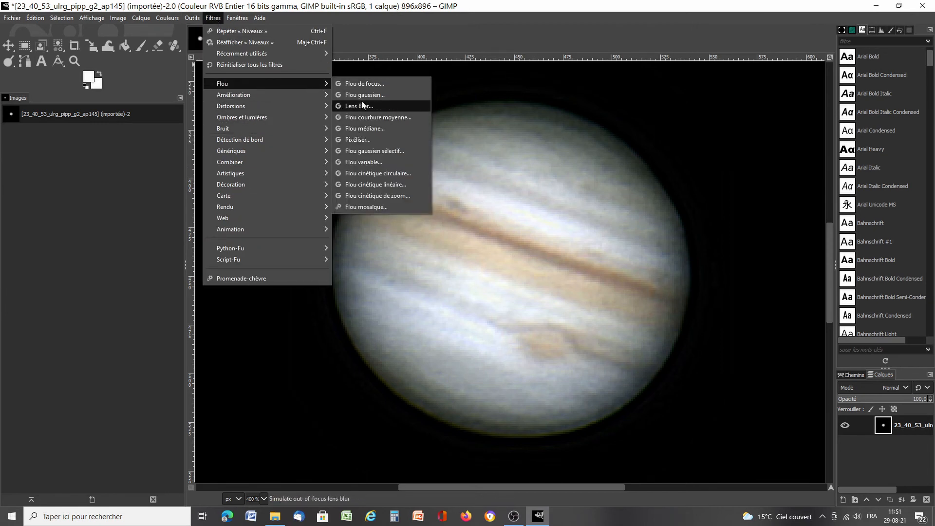
left_click(371, 151)
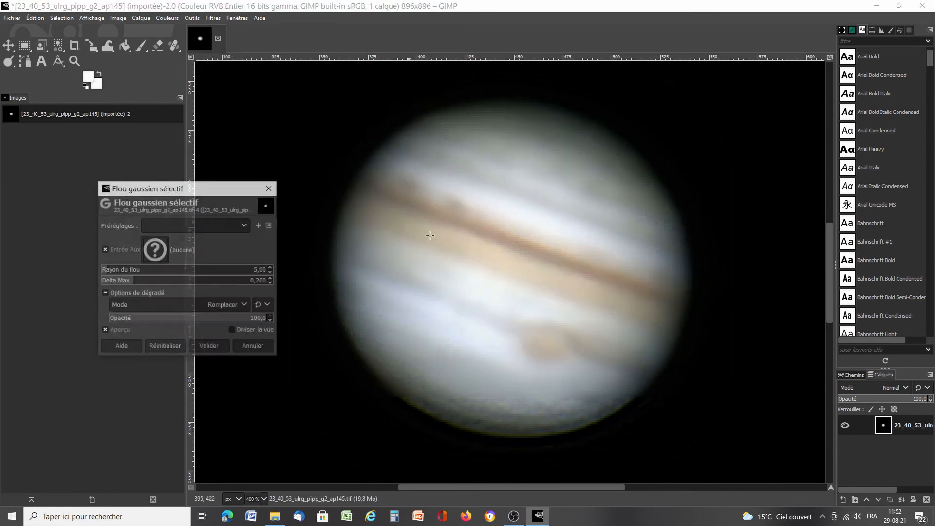
left_click_drag(186, 320, 134, 319)
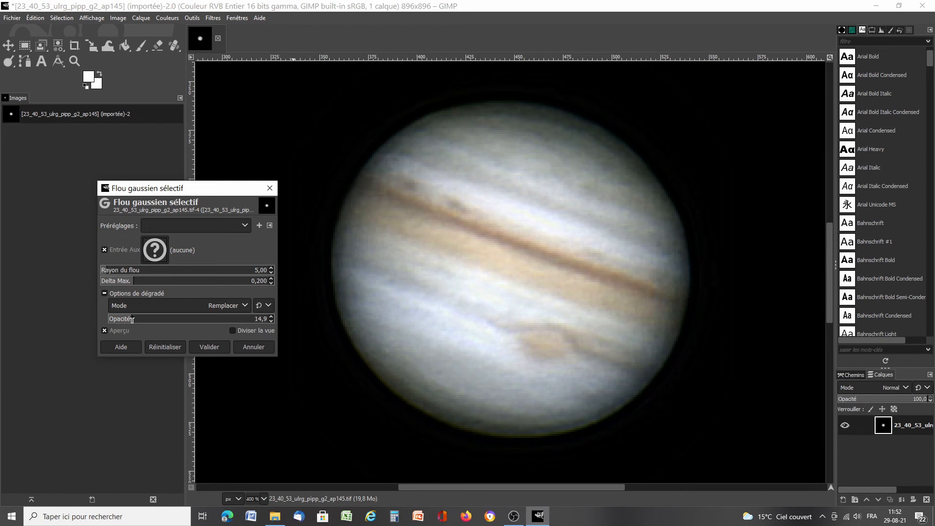
left_click(266, 499)
left_click(262, 442)
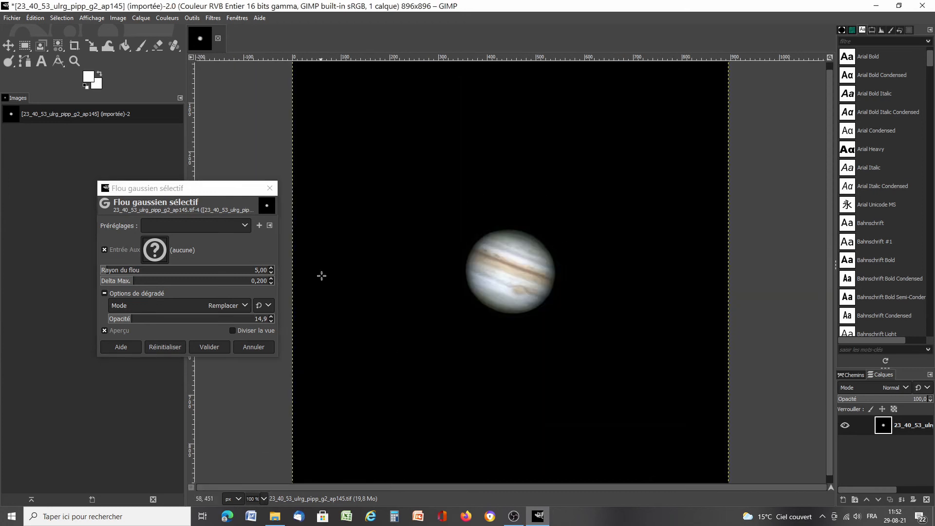
left_click(204, 351)
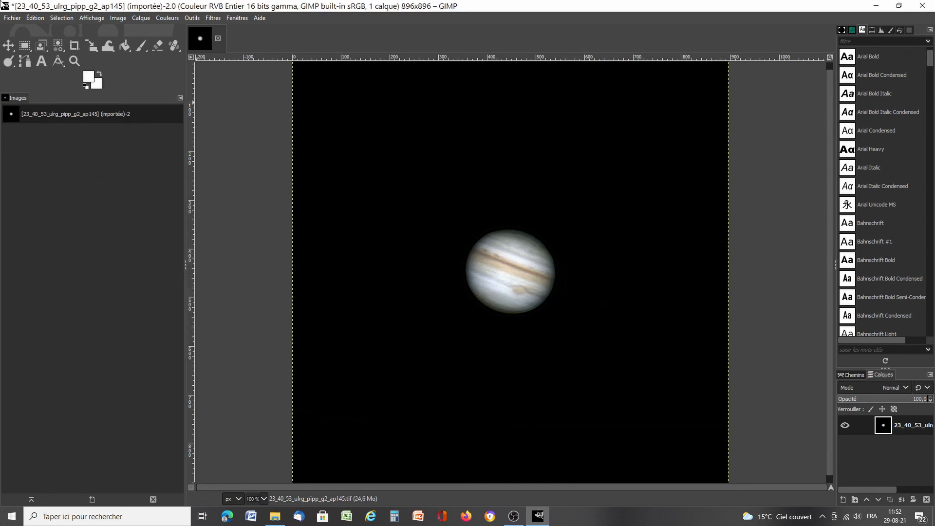
Step: Export the image as 23_40_53_ulrg_pipp_g2_ap145.jpg in the pipp_20210821_110548 folder with JPEG quality 100
left_click(10, 19)
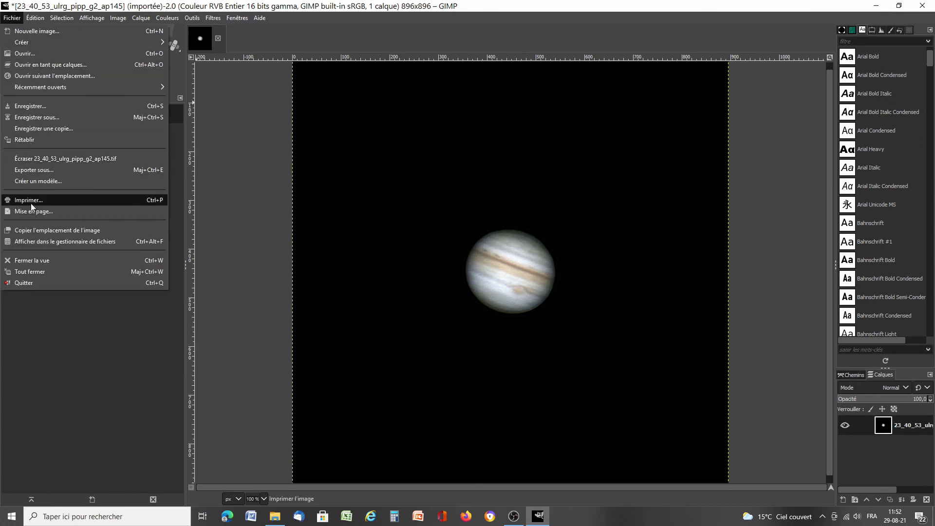
left_click(39, 169)
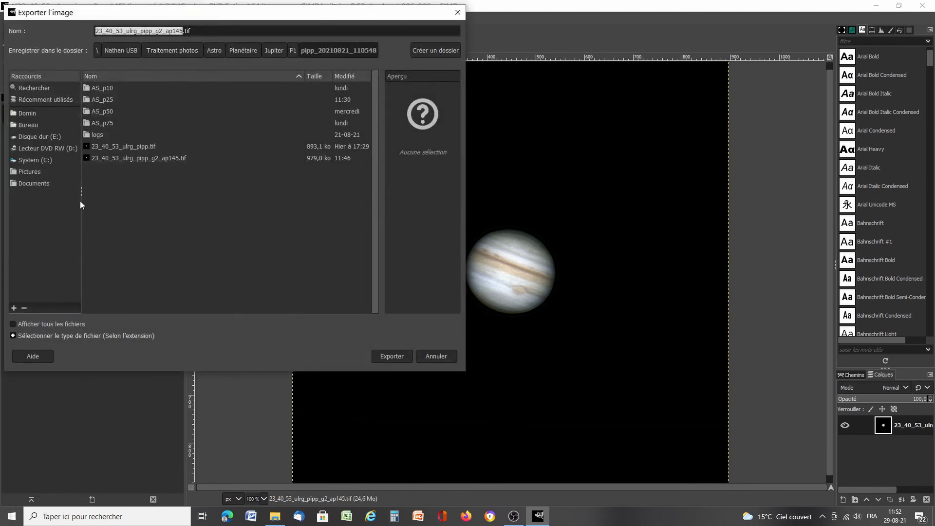
left_click(190, 32)
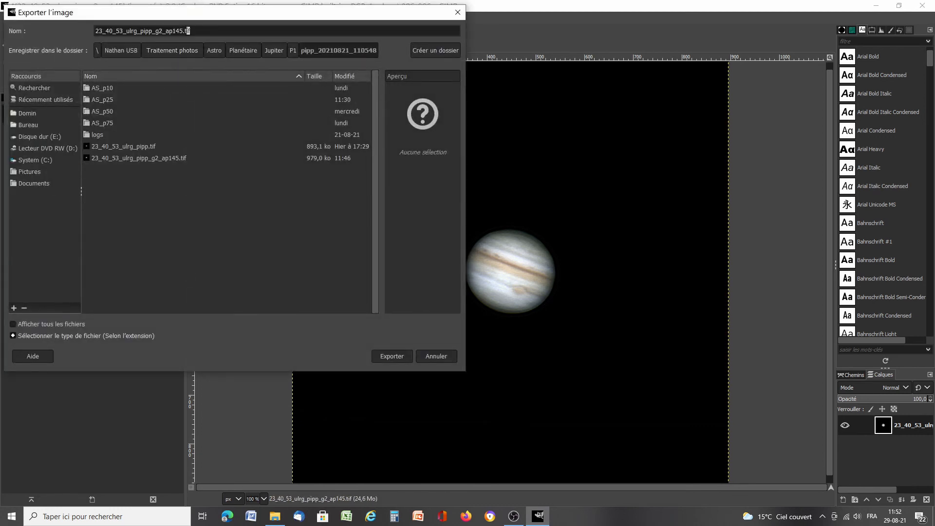
key("BackSpace")
key("BackSpace")
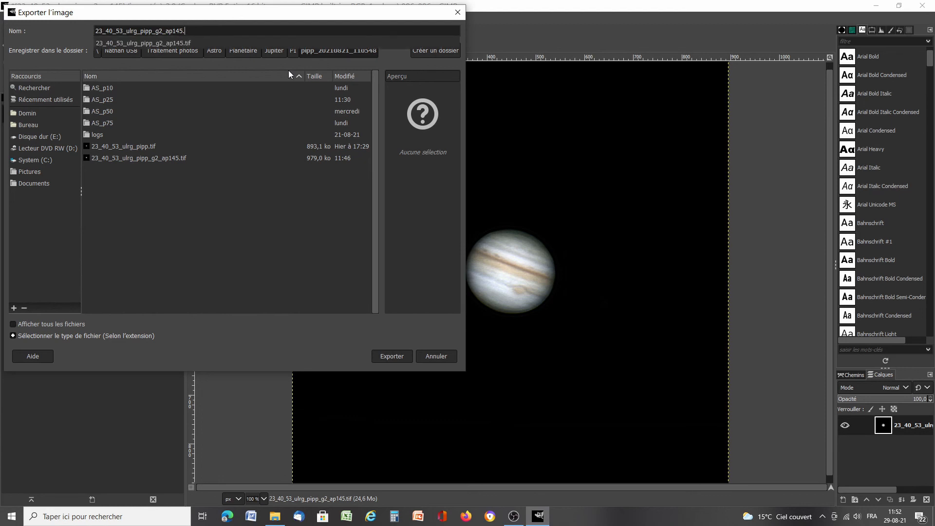
type("jg")
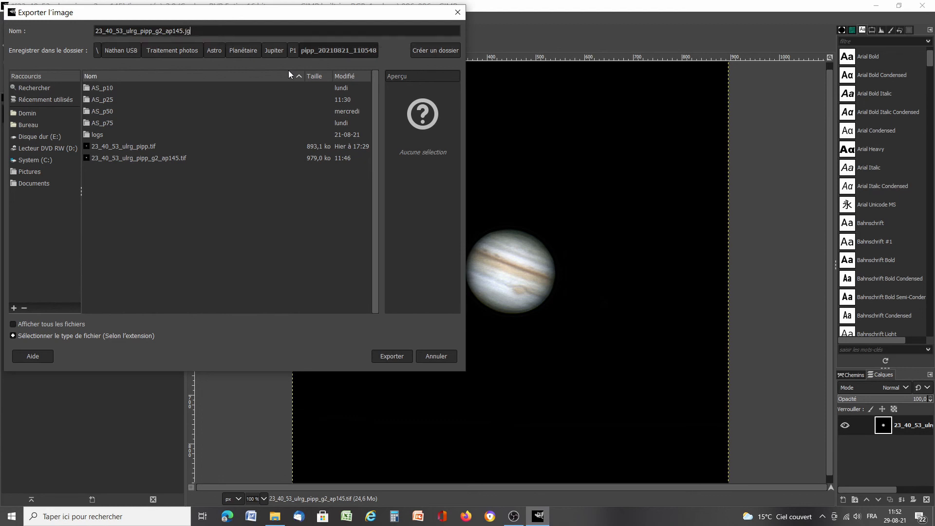
key("BackSpace")
type("pg")
left_click(385, 358)
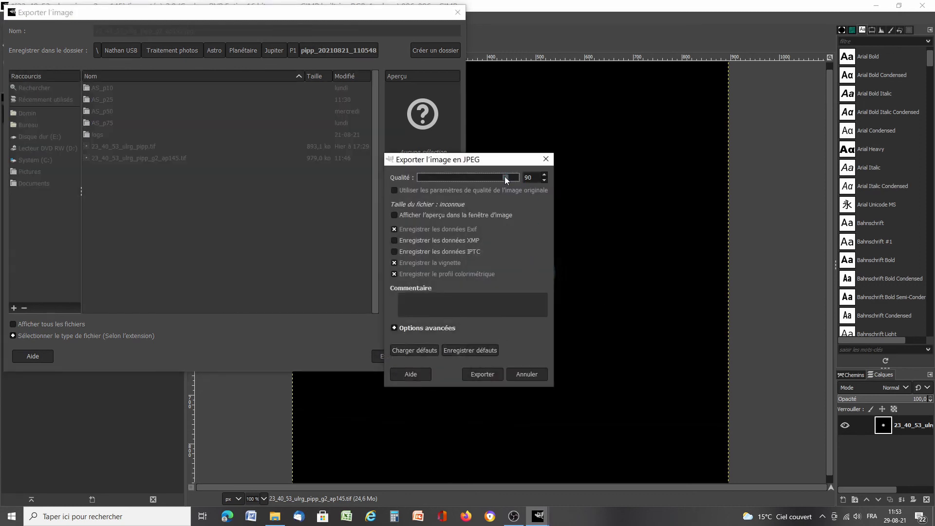
left_click(482, 374)
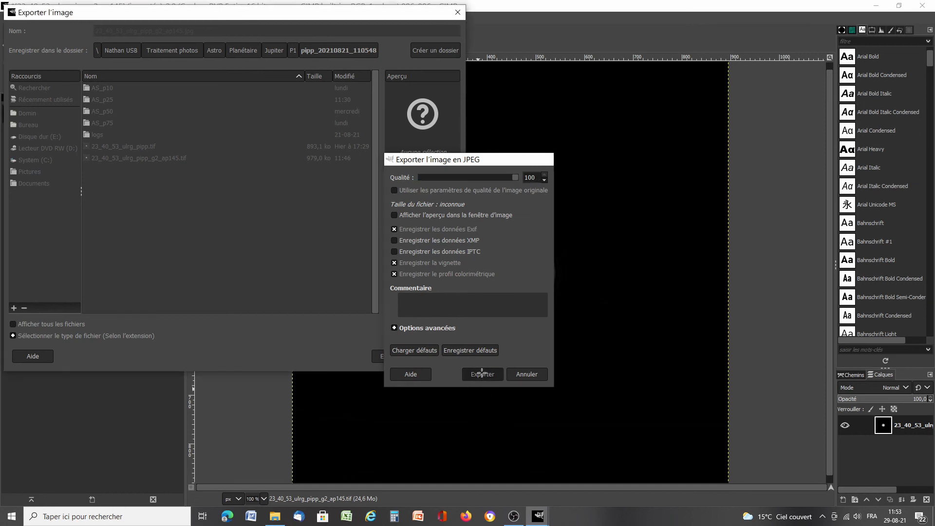
Step: Switch to File Explorer and open 23_40_53_ulrg_pipp_g2_ap145.jpg from Jupiter > P1 > pipp_20210821_110548 in the image viewer
left_click(873, 6)
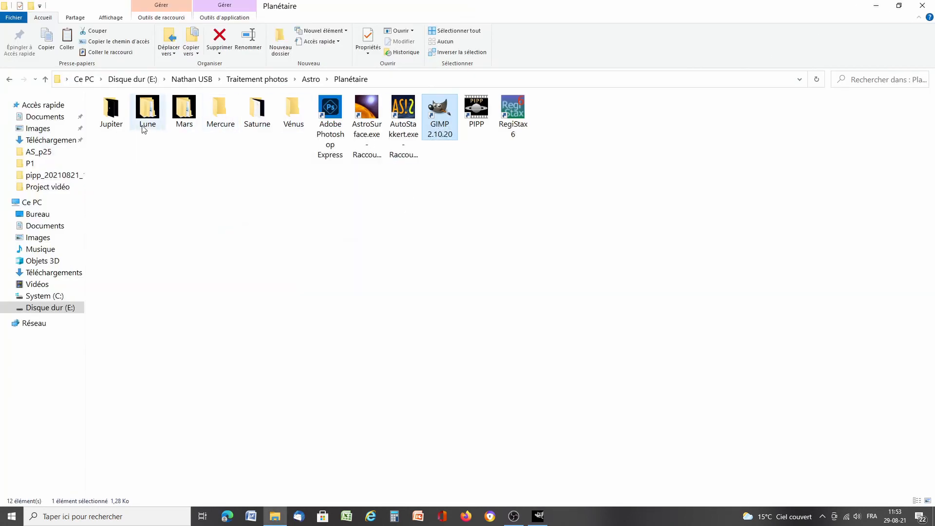
left_click(115, 126)
double_click(116, 125)
double_click(115, 116)
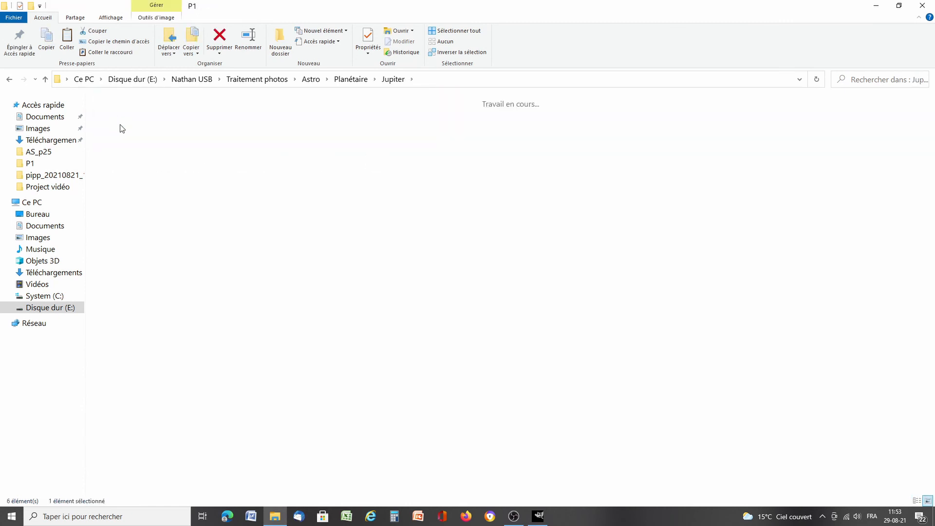
double_click(99, 136)
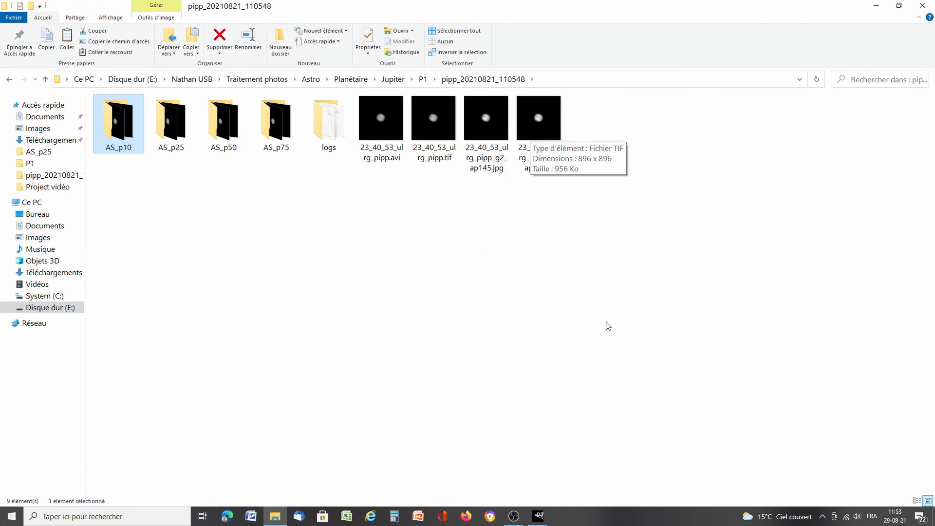
left_click(521, 206)
left_click(486, 121)
double_click(485, 121)
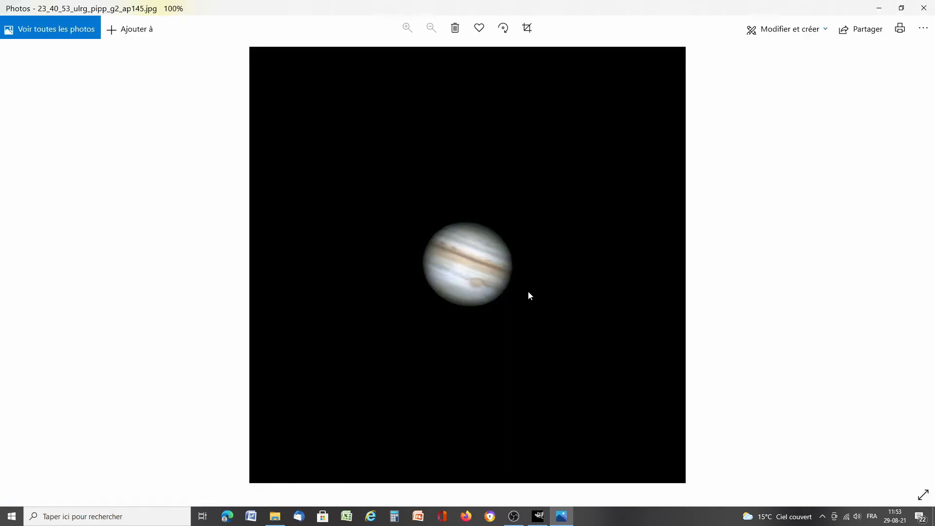
Step: Examine the Great Red Spot and cloud bands of the exported JPEG up close
scroll(489, 285, "up", 2)
scroll(491, 289, "up", 8)
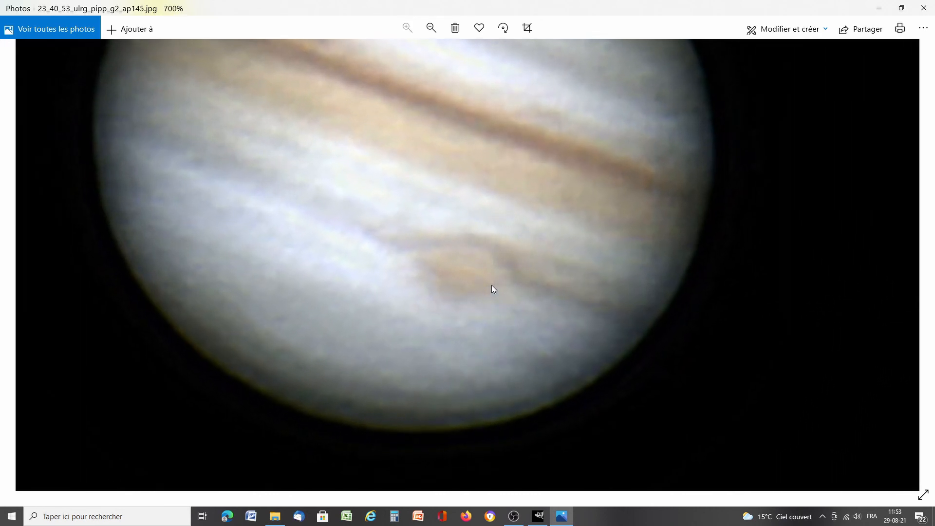
left_click_drag(491, 288, 496, 398)
scroll(477, 315, "down", 10)
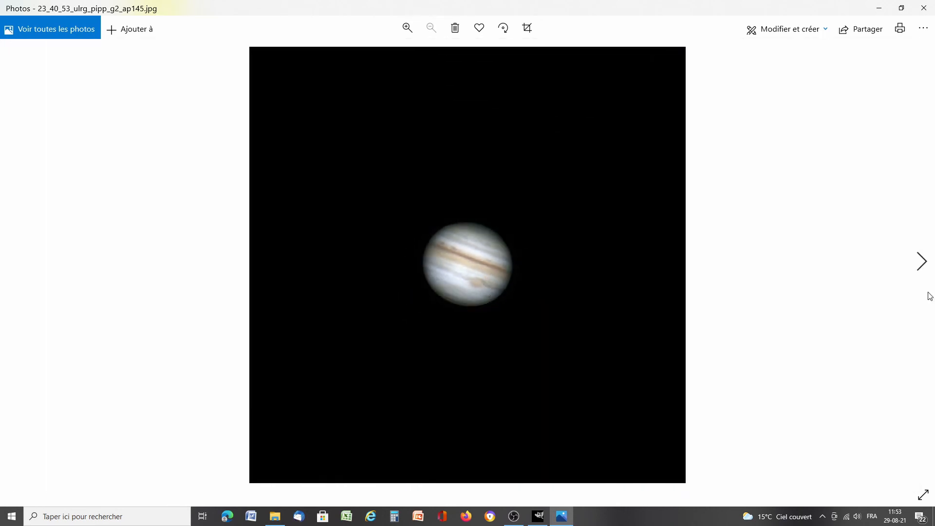
Step: Compare the exported JPEG with 23_40_53_ulrg_pipp_g2_ap145.tif, then inspect the JPEG's cloud belts at 700% magnification
left_click(931, 271)
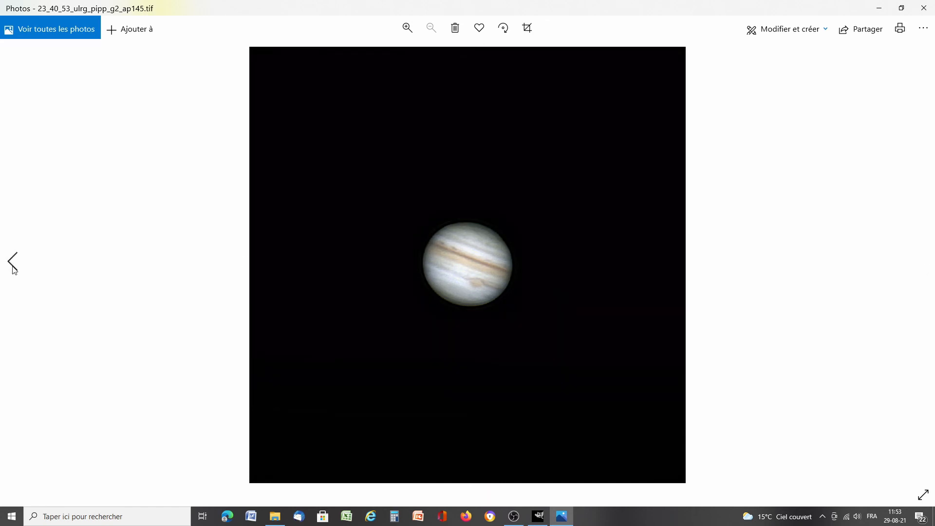
left_click(11, 261)
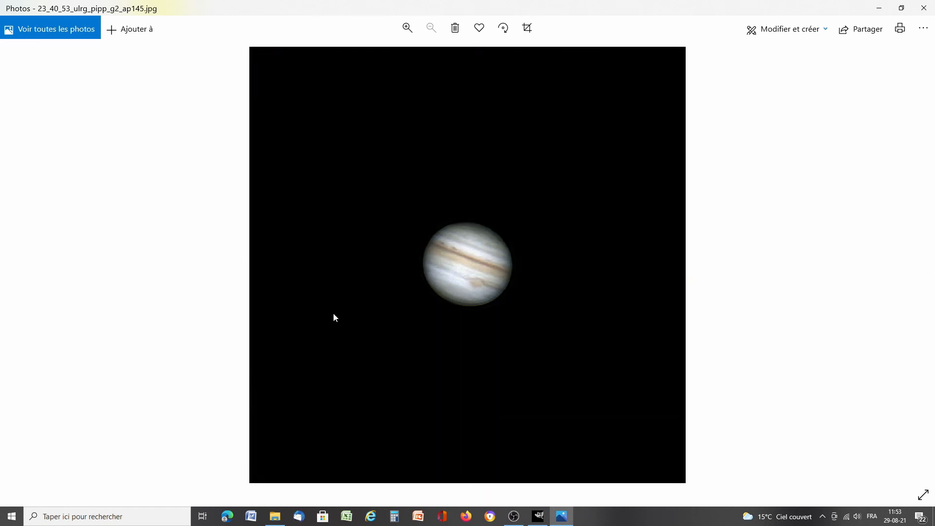
left_click(932, 286)
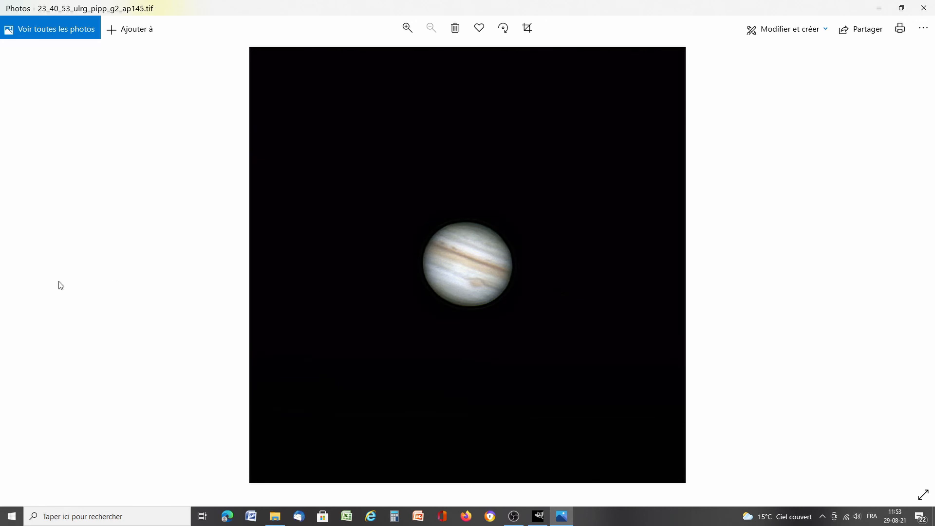
left_click(12, 261)
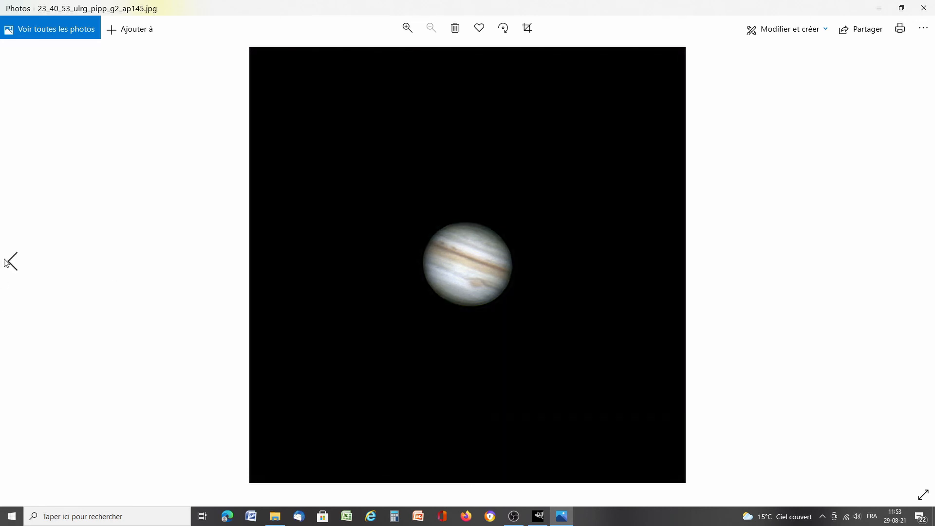
scroll(488, 269, "up", 6)
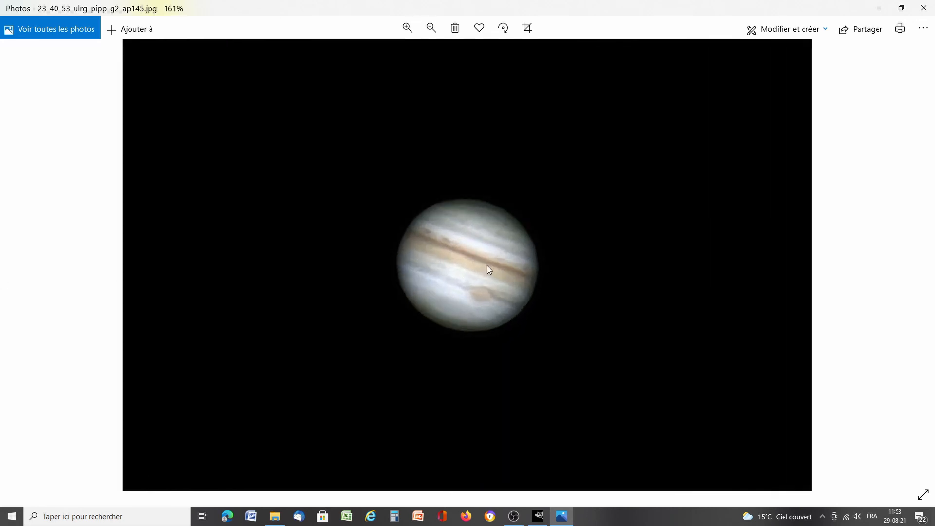
scroll(489, 269, "up", 1)
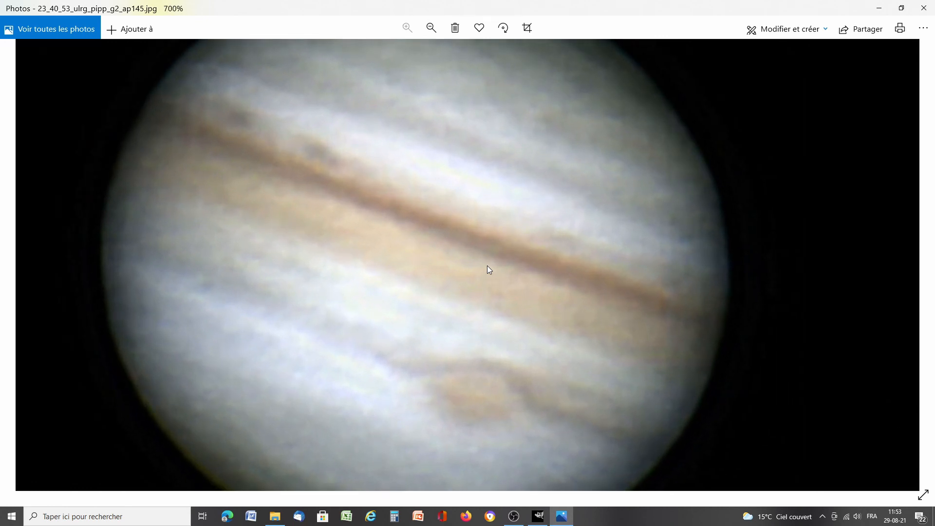